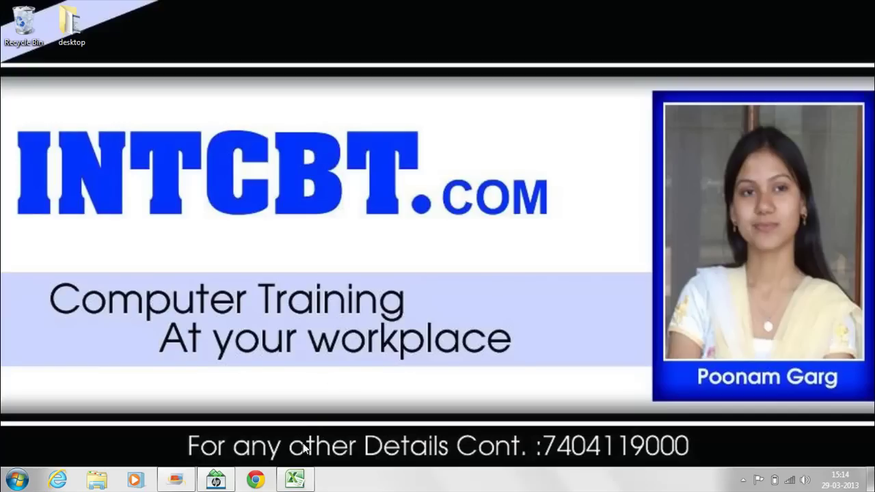
Restore the Book1 name/marks workbook and select cells A1 and C1
click(299, 479)
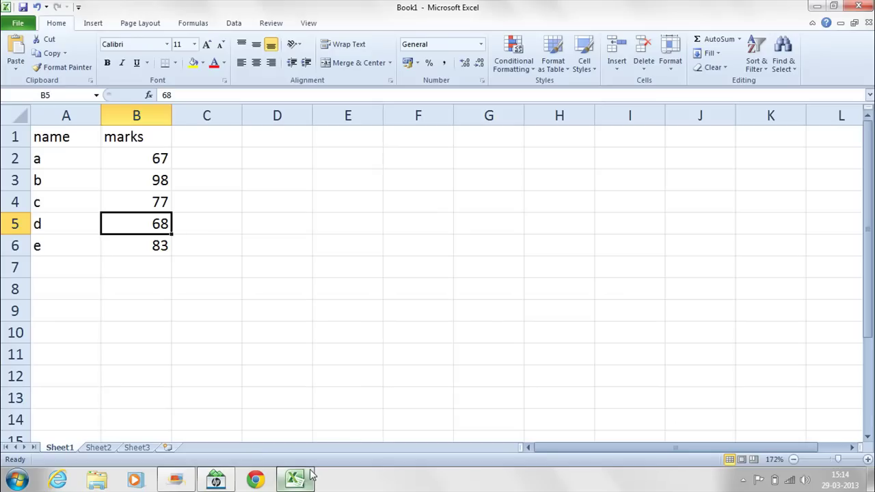
click(82, 140)
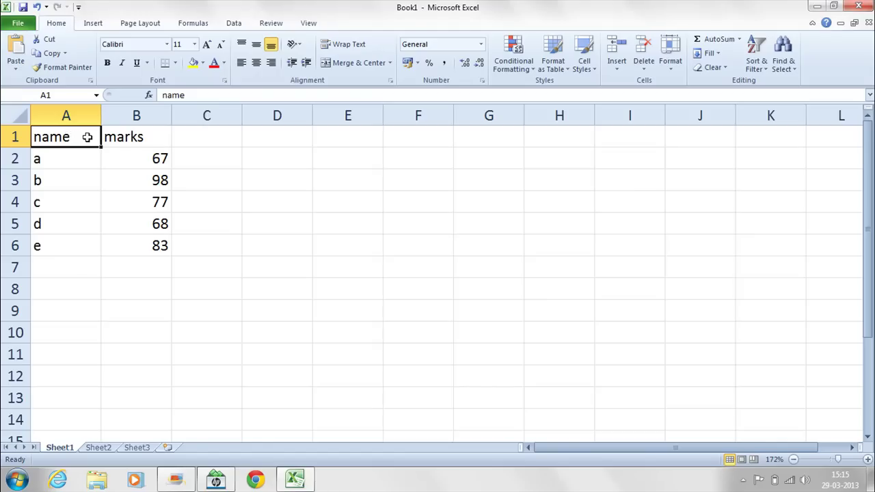
click(203, 139)
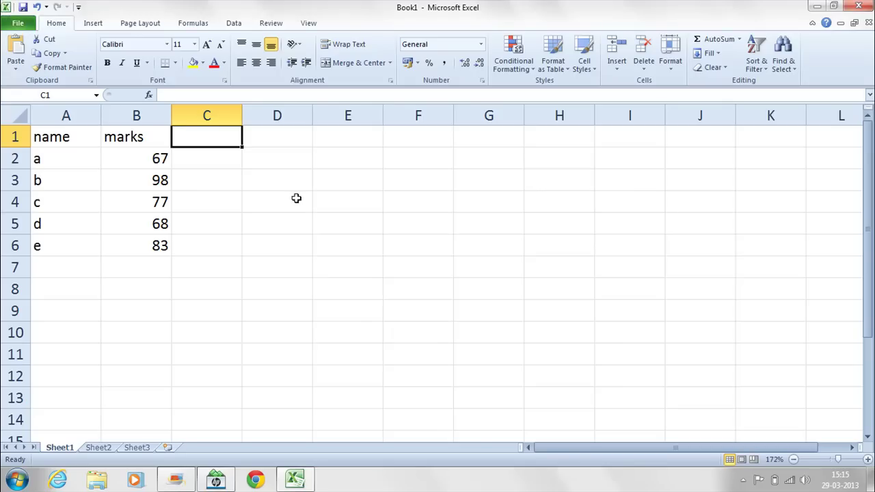
Save the workbook to the Desktop with the file name 'int'
click(20, 23)
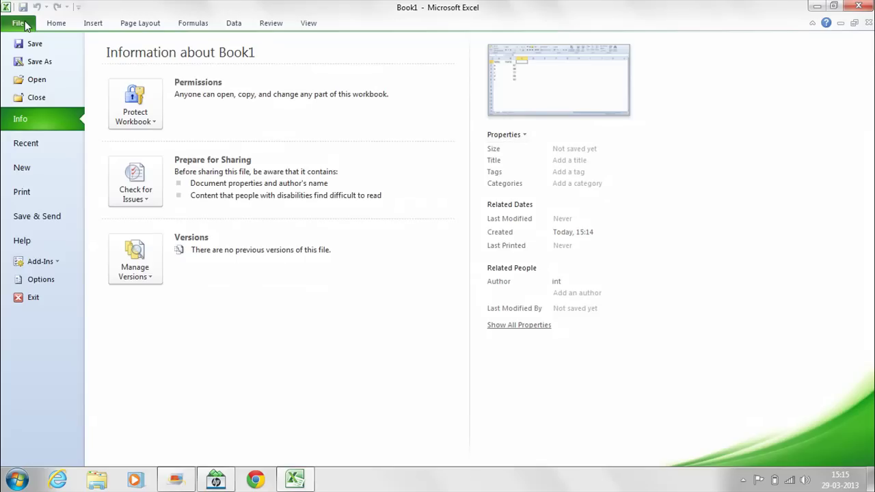
click(40, 67)
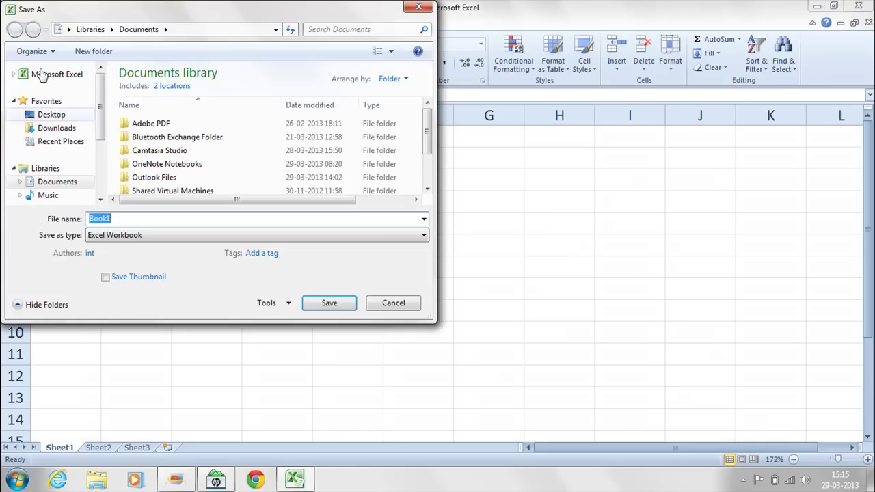
click(60, 120)
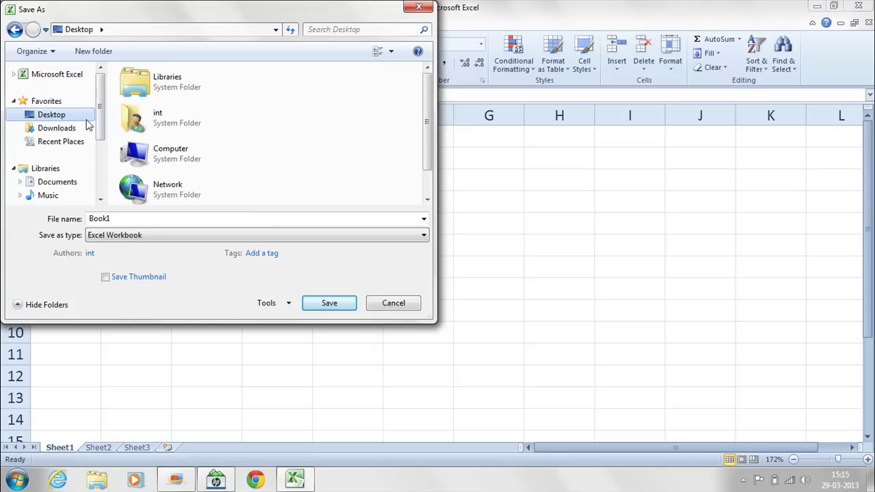
click(116, 218)
text(int)
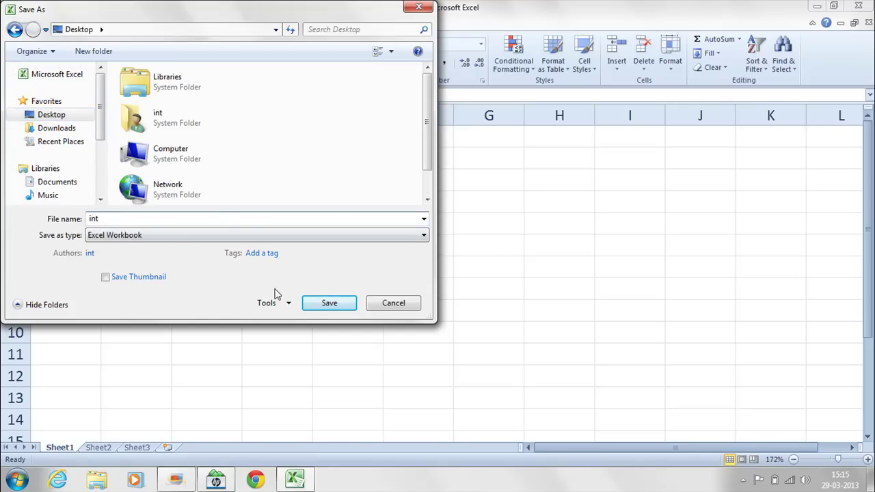
click(316, 304)
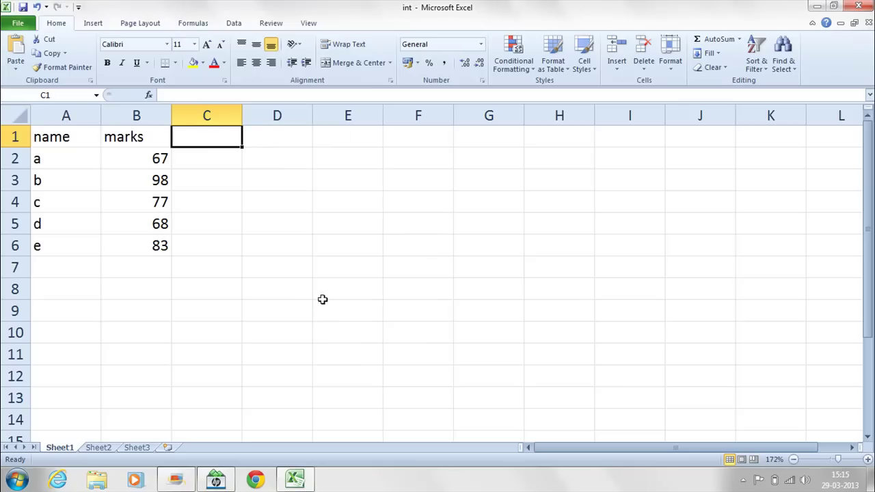
Check the int file's properties on the Desktop and copy its folder location path
click(817, 6)
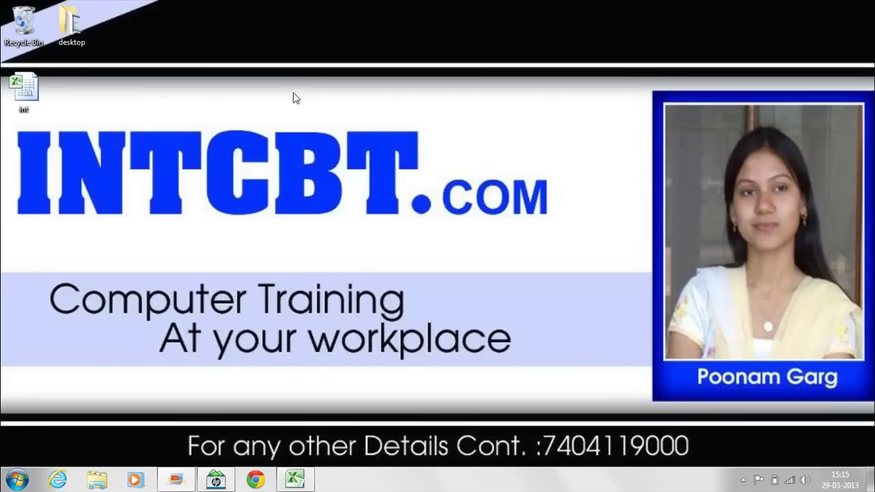
right_click(25, 93)
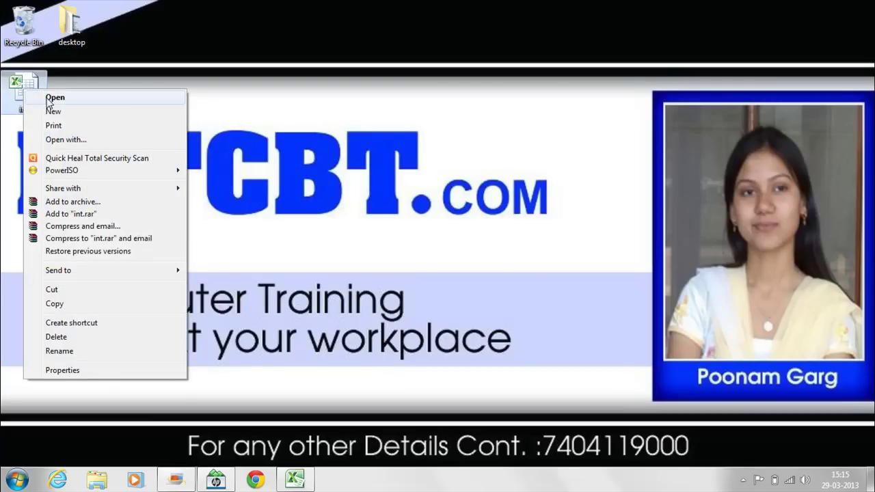
click(60, 370)
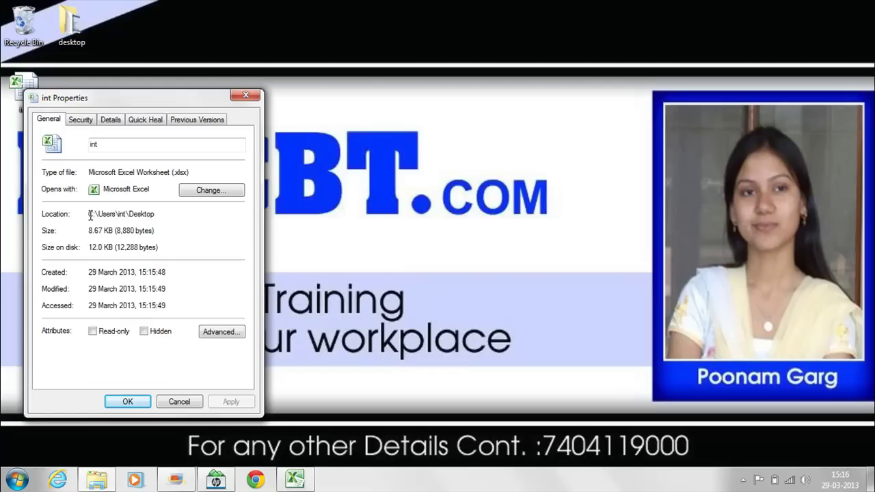
drag(89, 216, 165, 214)
key(ctrl+c)
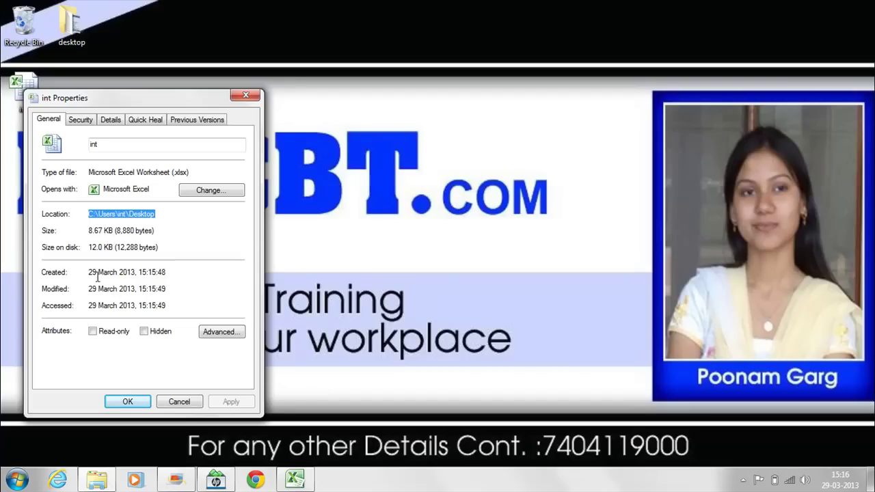
click(118, 403)
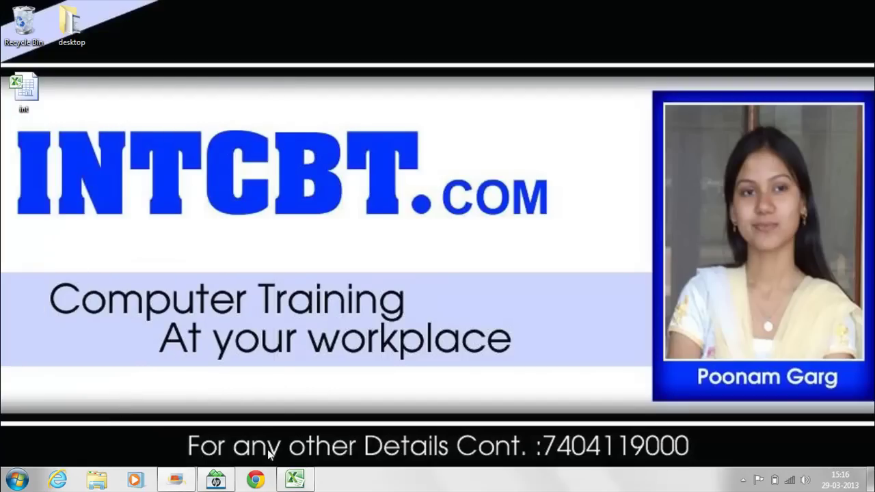
Set Excel's 'At startup, open all files in' option to C:\Users\int\Desktop
click(295, 480)
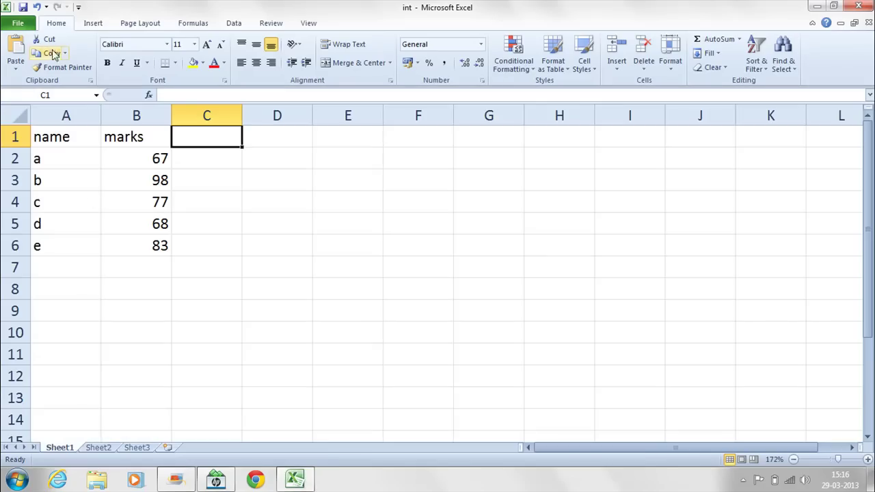
click(19, 24)
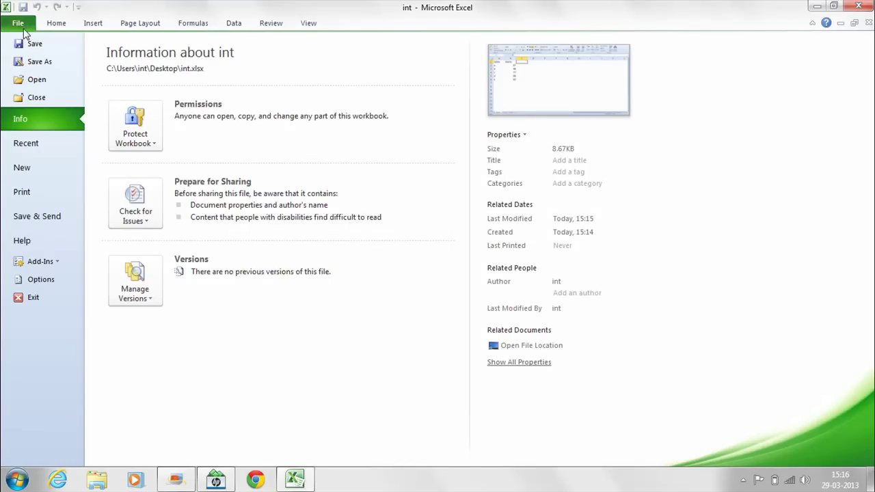
click(41, 284)
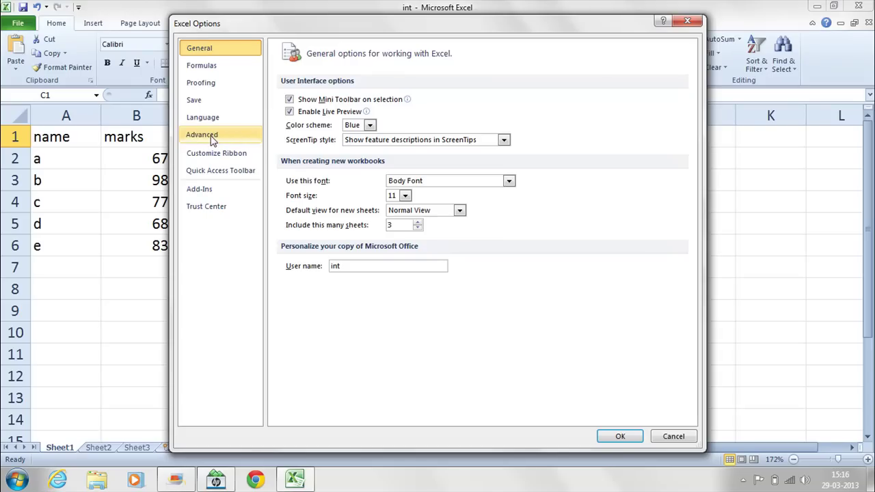
click(213, 139)
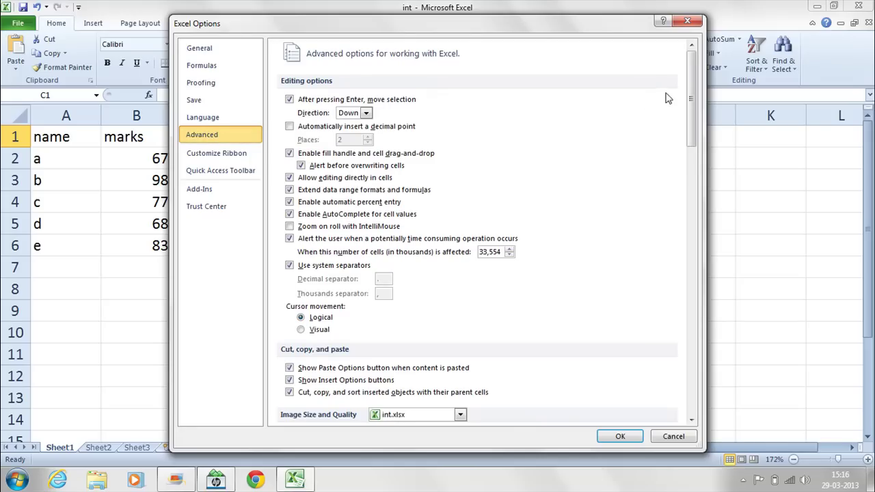
drag(690, 97, 693, 383)
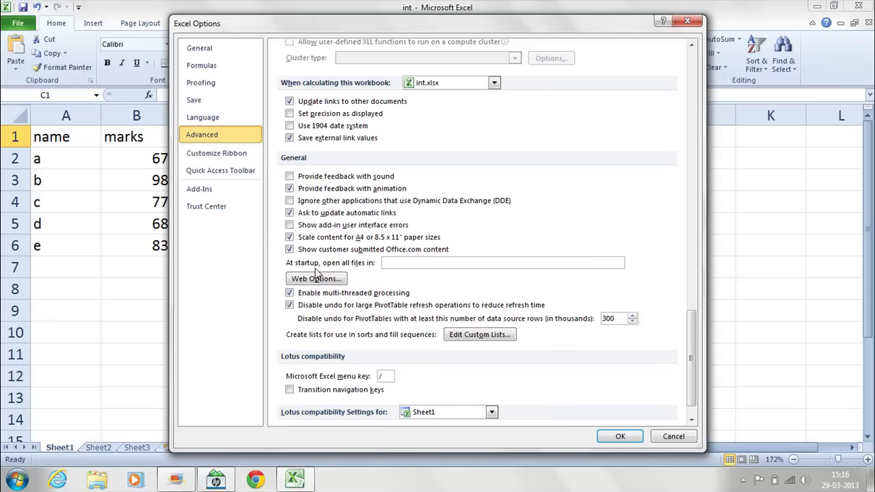
click(397, 263)
key(ctrl+v)
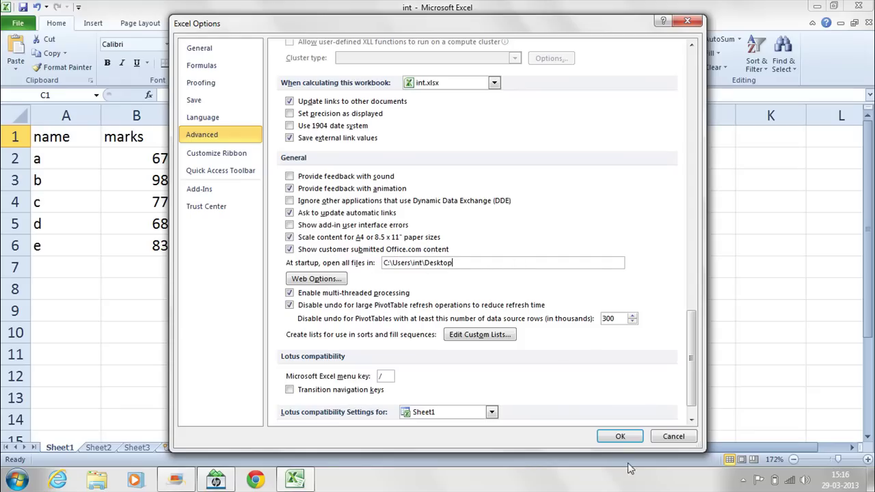
click(620, 439)
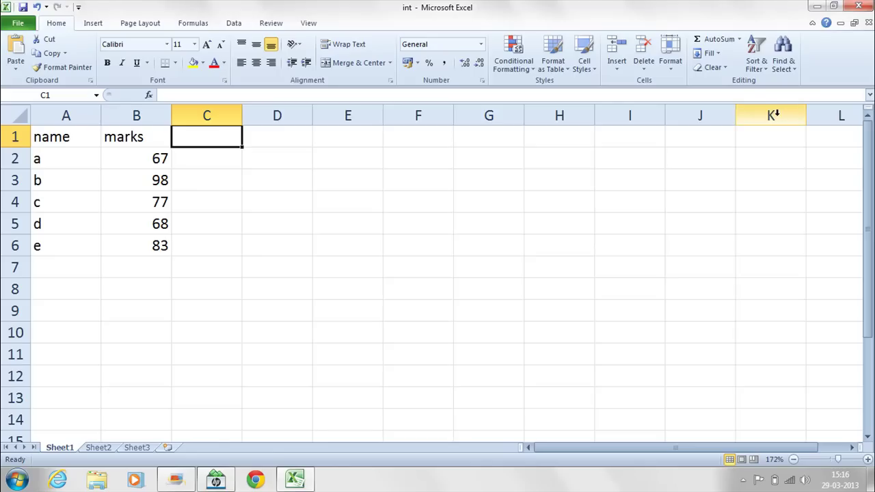
Close Excel and relaunch it by running excel from the Run prompt
click(860, 8)
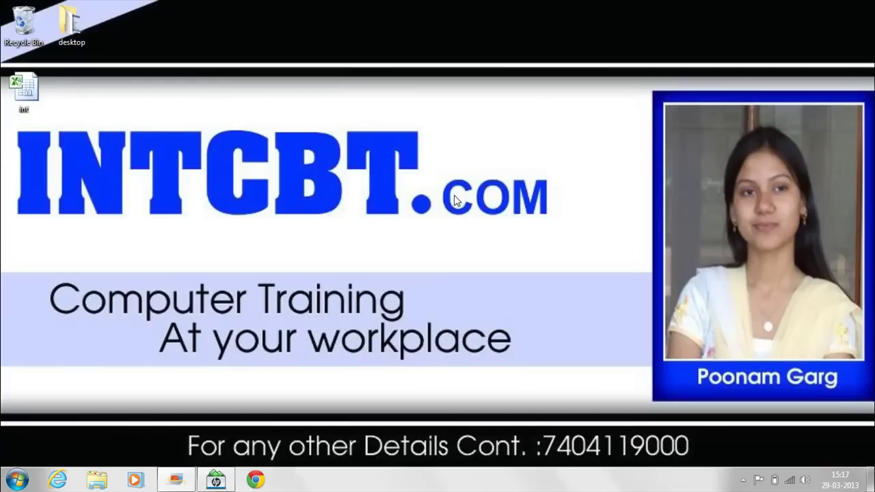
key(super+r)
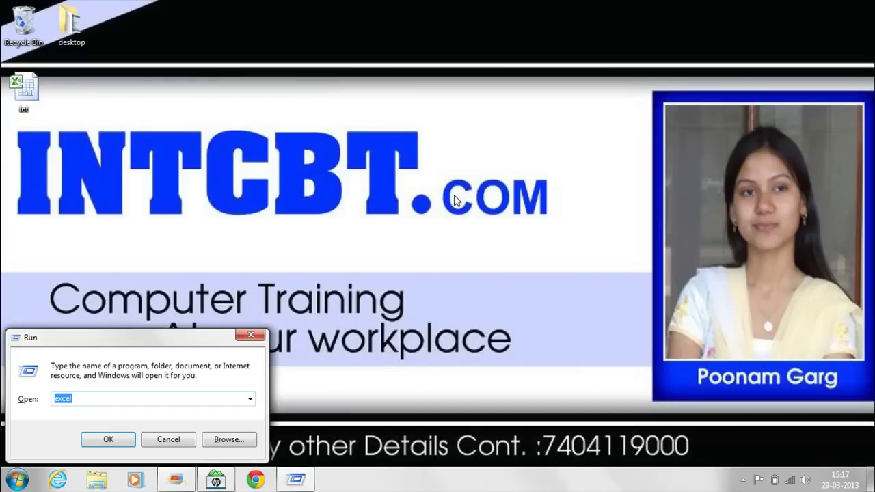
key(Return)
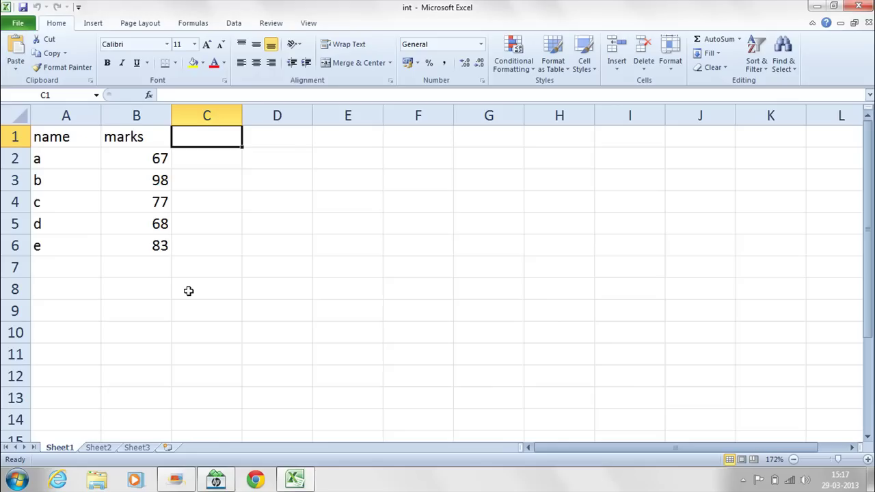
Delete the Desktop path from the 'At startup, open all files in' box and apply
click(26, 23)
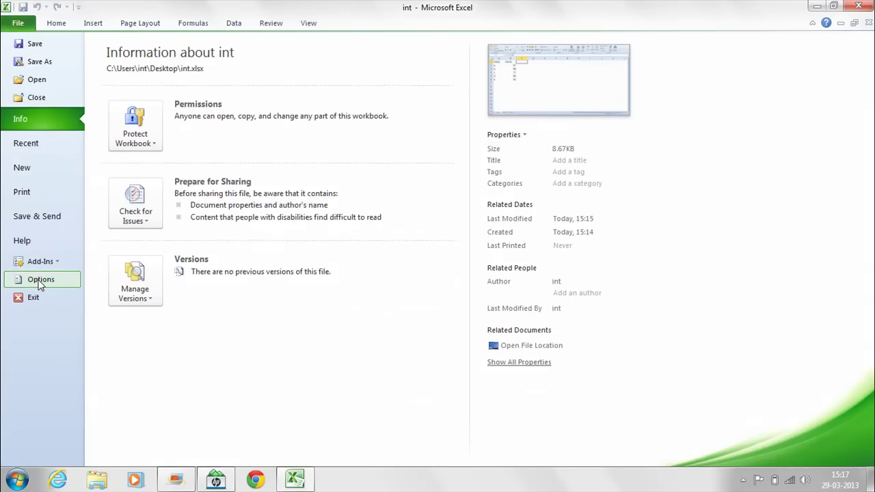
click(39, 279)
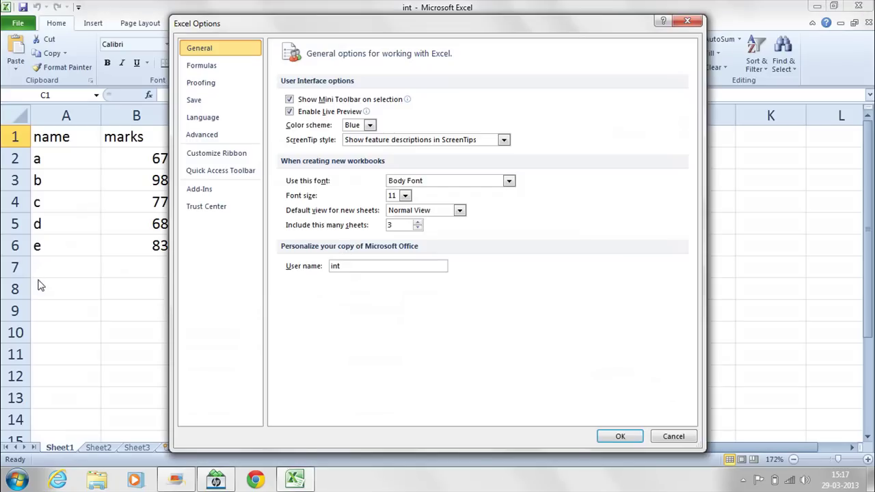
click(198, 134)
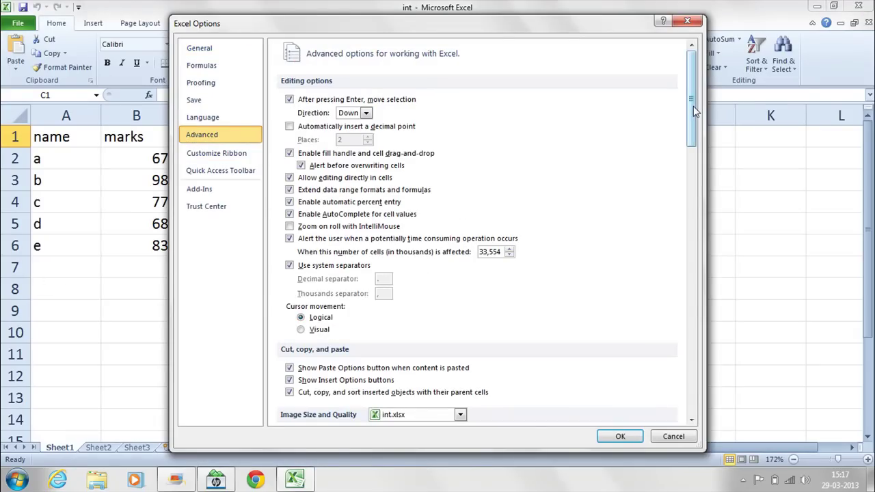
drag(694, 106, 661, 388)
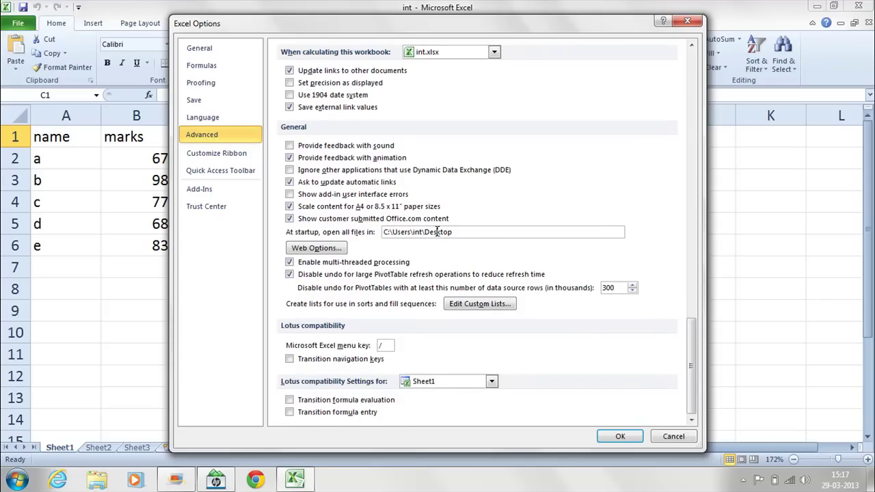
double_click(438, 232)
key(Delete)
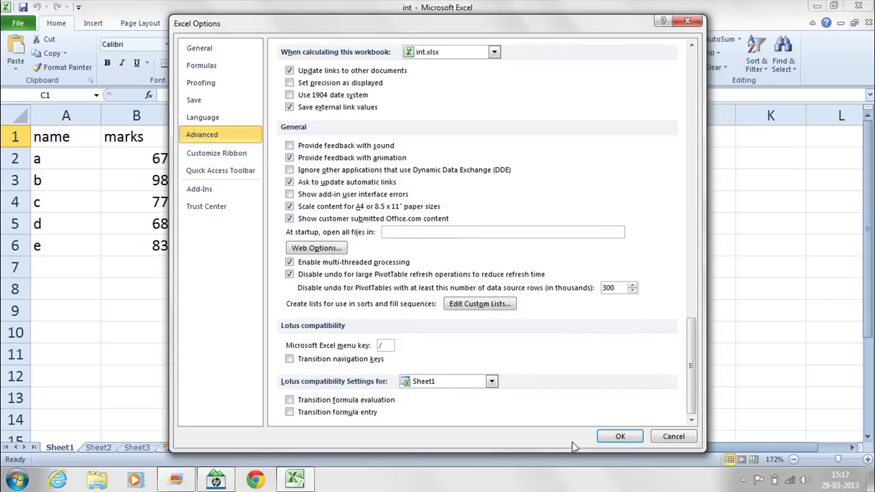
click(619, 436)
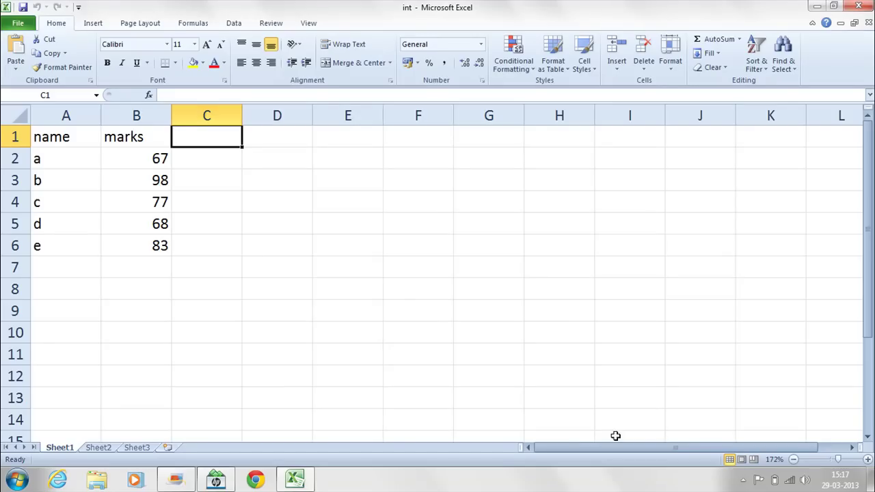
Close Excel and relaunch it by running excel from the Run prompt
click(861, 6)
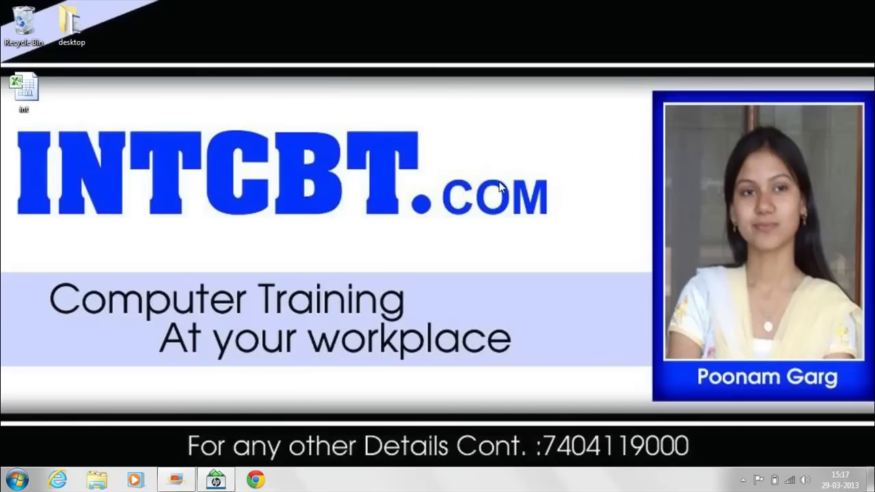
key(super+r)
key(Return)
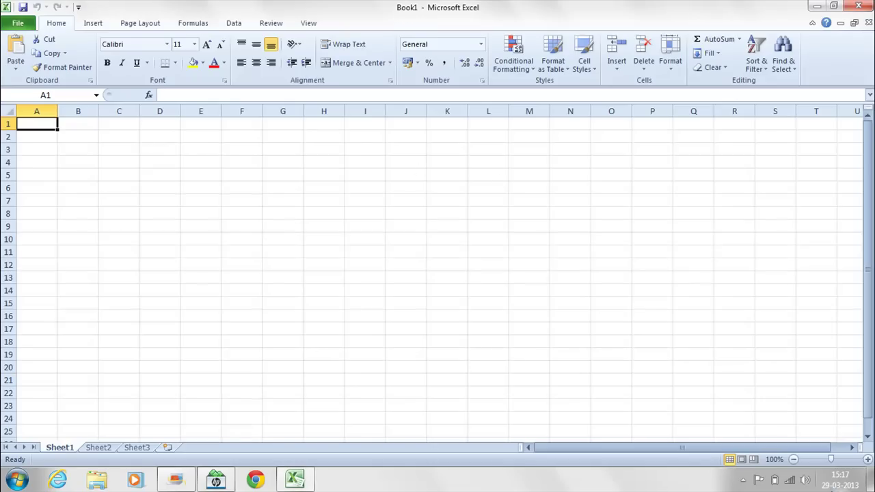
Zoom the sheet to 256% and create a new blank workbook, Book2
click(842, 459)
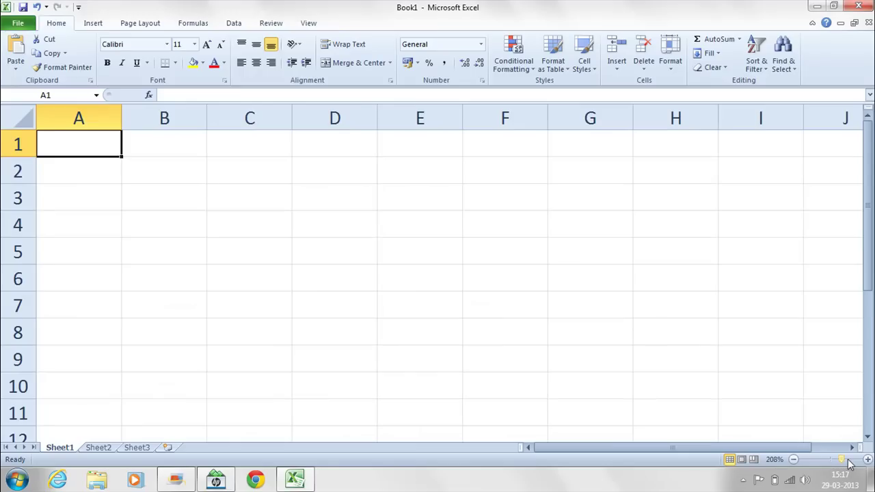
click(849, 461)
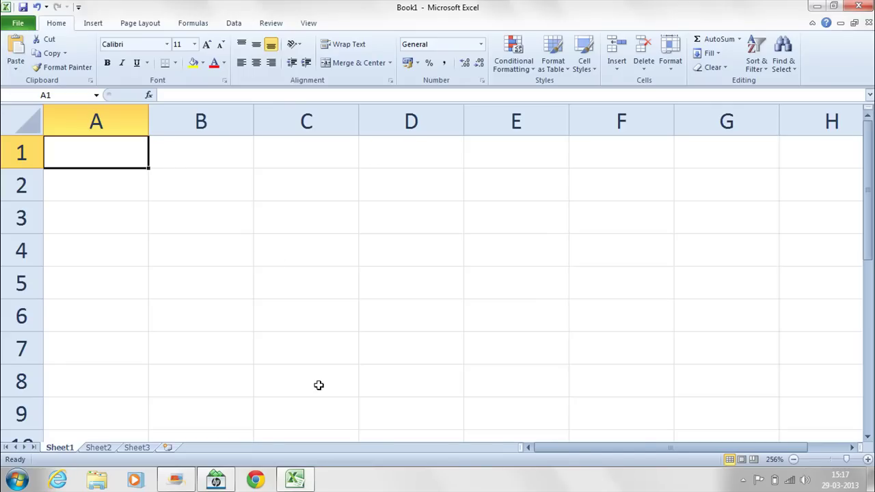
key(ctrl+n)
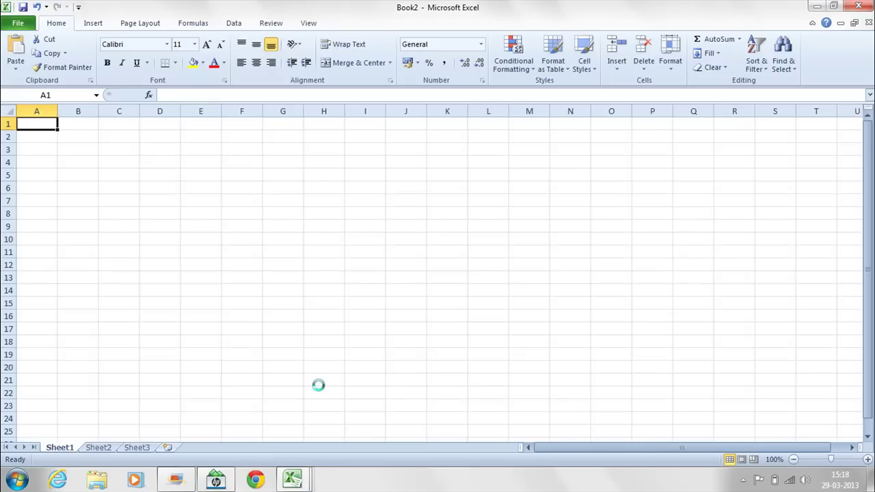
Enter n in cell A1, then close Book19, Book18 and Book17 without saving
text(n)
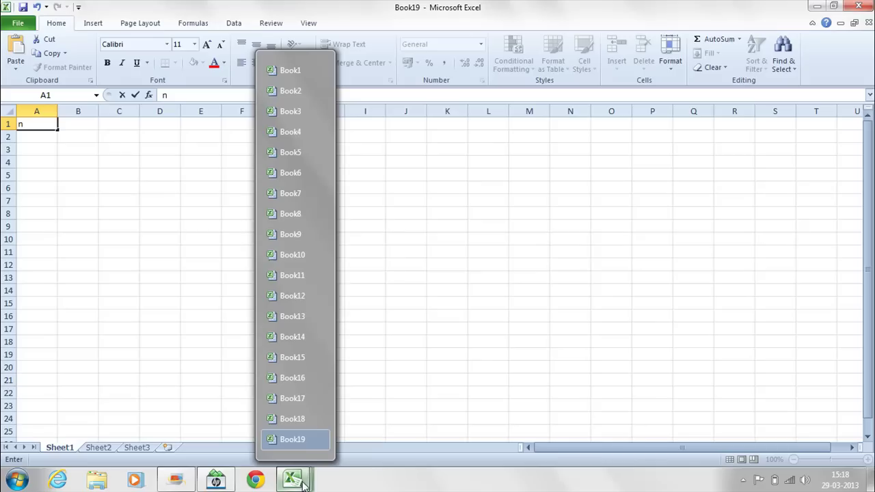
mouse_move(293, 480)
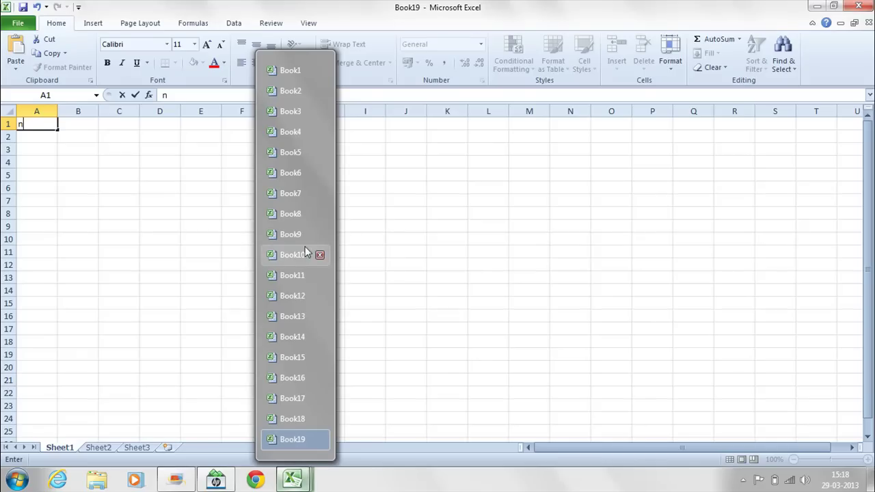
click(398, 134)
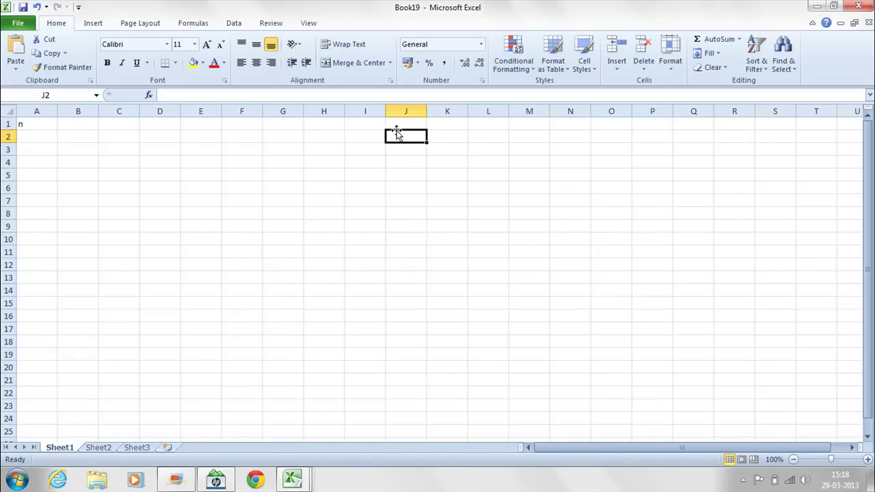
click(860, 7)
click(454, 254)
click(860, 7)
click(862, 7)
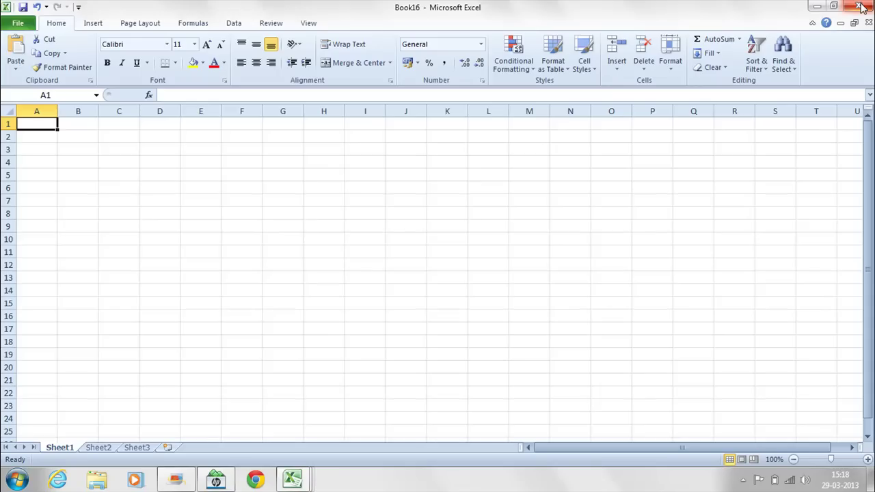
Quit Excel, relaunch it via the Run prompt, and create new blank workbooks with Ctrl+N
click(861, 7)
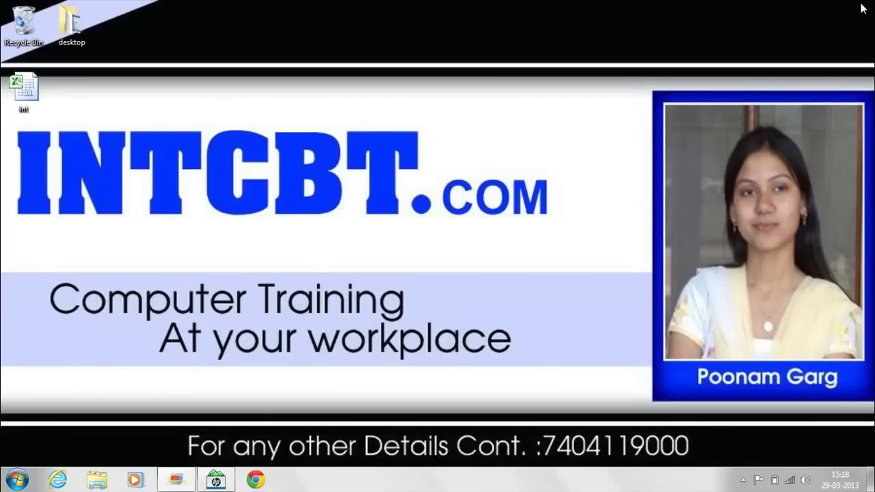
key(super+r)
key(Return)
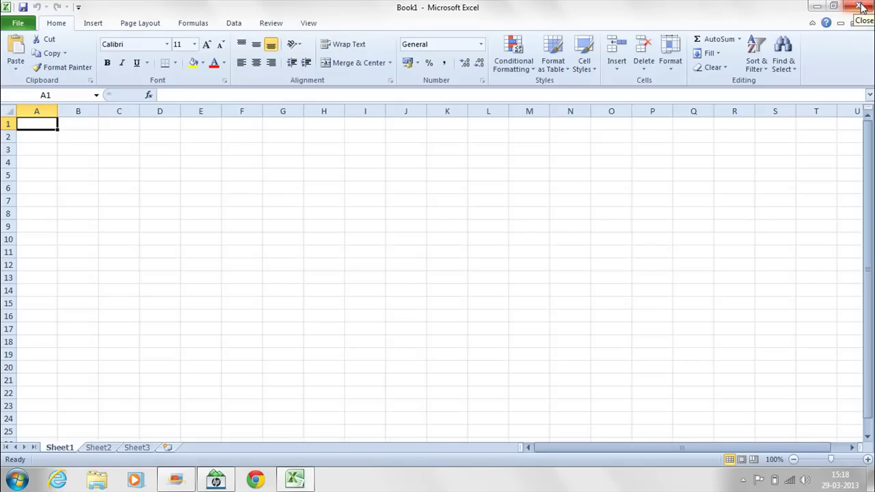
key(ctrl+n)
key(ctrl+n)
key(ctrl+n)
key(ctrl+n)
key(ctrl+n)
key(ctrl+n)
key(ctrl+n)
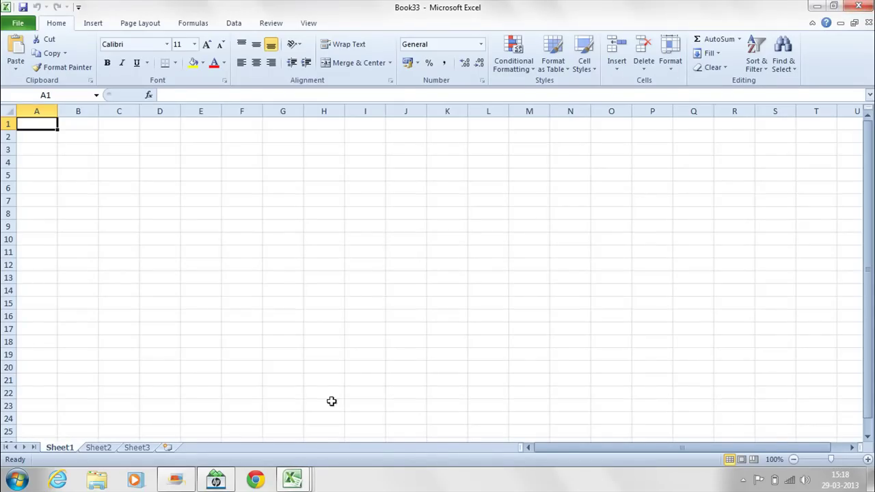
Switch to Book33 from the Excel taskbar thumbnail list
click(294, 483)
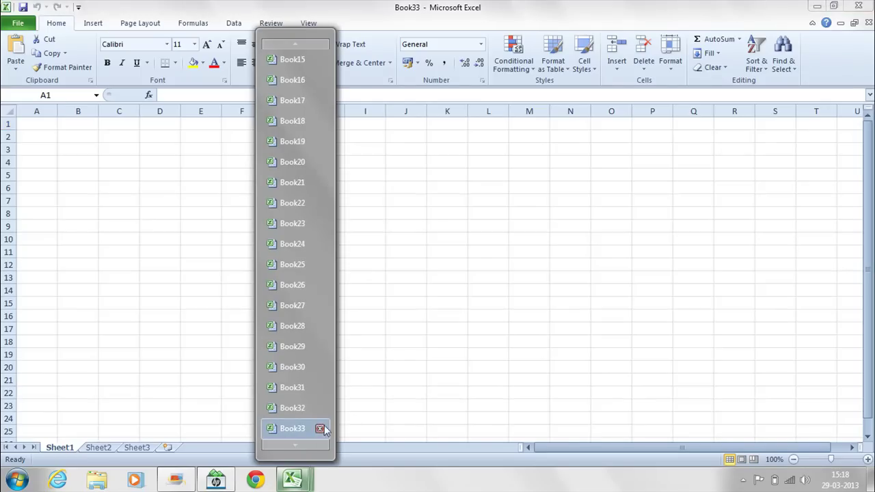
click(318, 429)
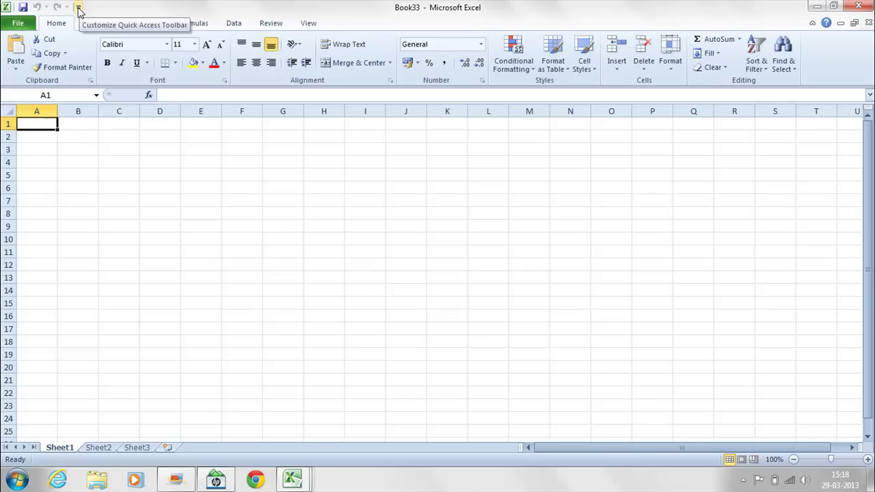
Add Close All from the All Commands list to the Quick Access Toolbar and apply it
click(79, 9)
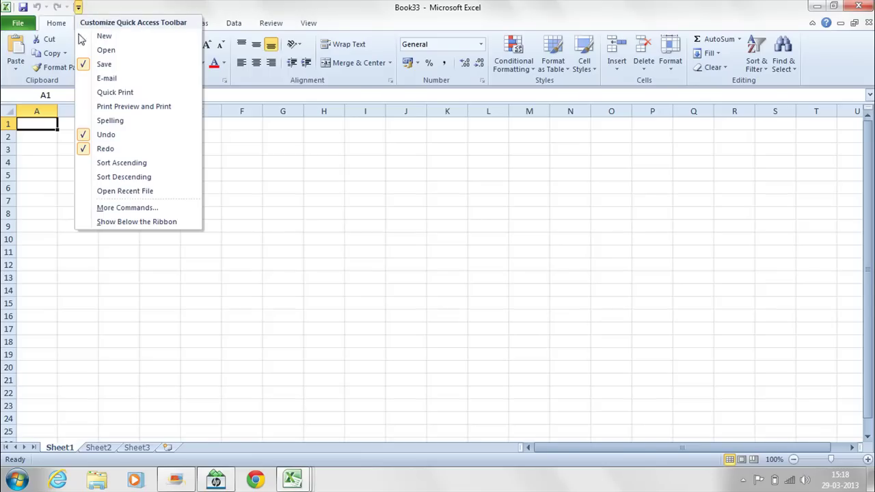
click(114, 208)
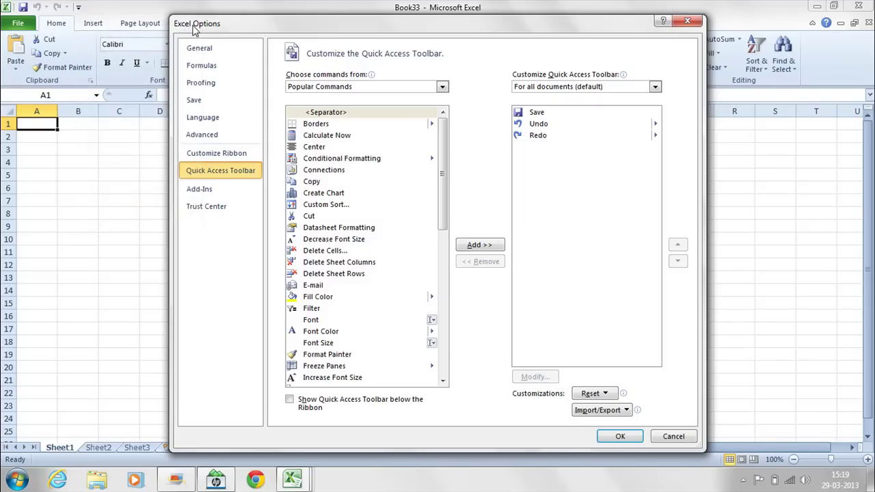
click(443, 88)
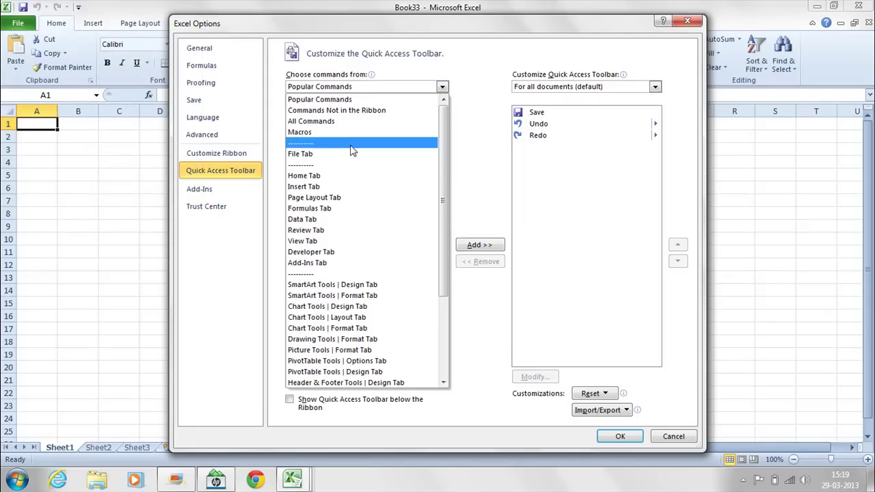
click(351, 122)
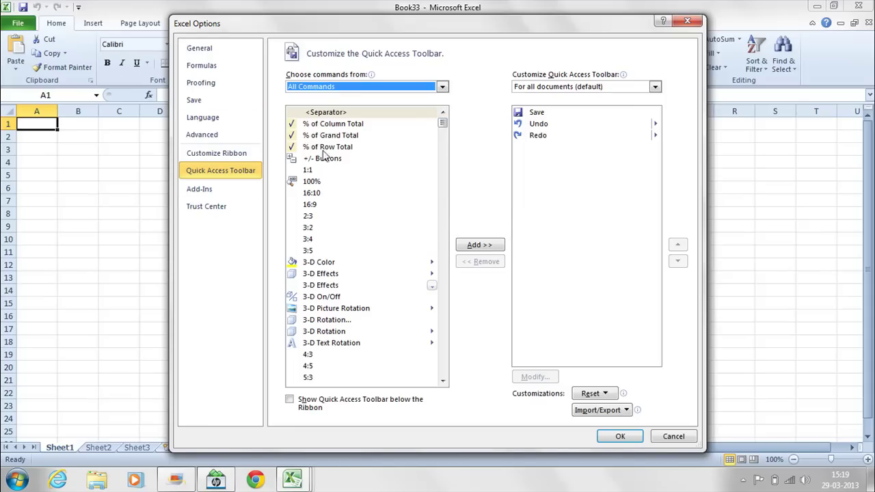
click(368, 195)
key(c)
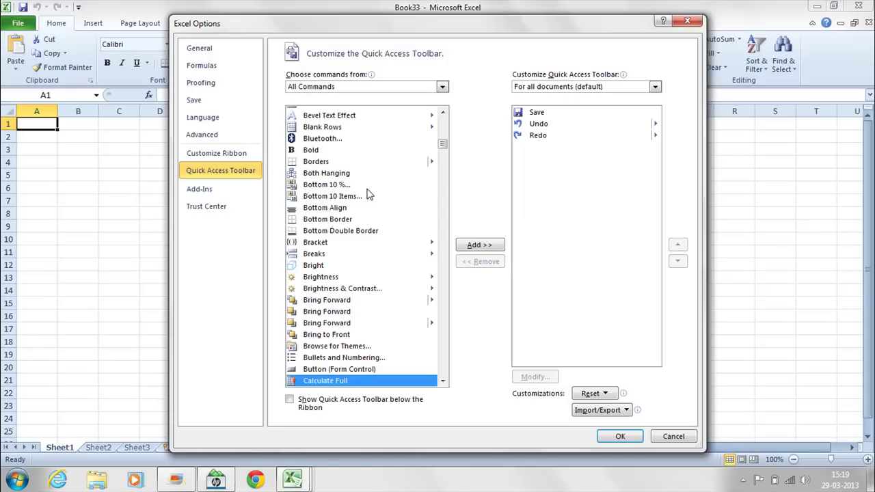
key(Down)
key(Down)
key(Down)
key(Down)
key(Down)
key(Down)
key(Down)
key(Down)
key(Down)
key(Down)
key(Down)
key(Down)
key(Down)
key(Down)
key(Down)
key(Down)
key(Down)
key(Down)
key(Down)
key(Down)
key(Down)
key(Down)
key(Down)
key(Down)
key(Down)
key(Down)
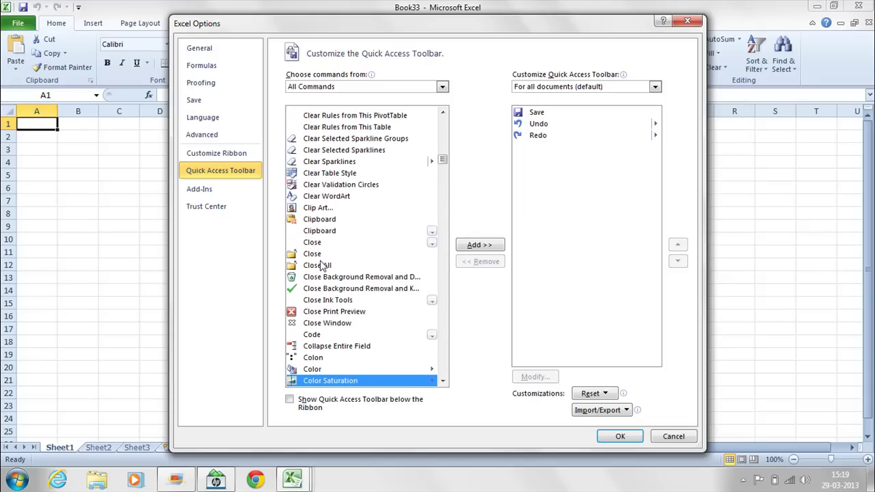
click(322, 267)
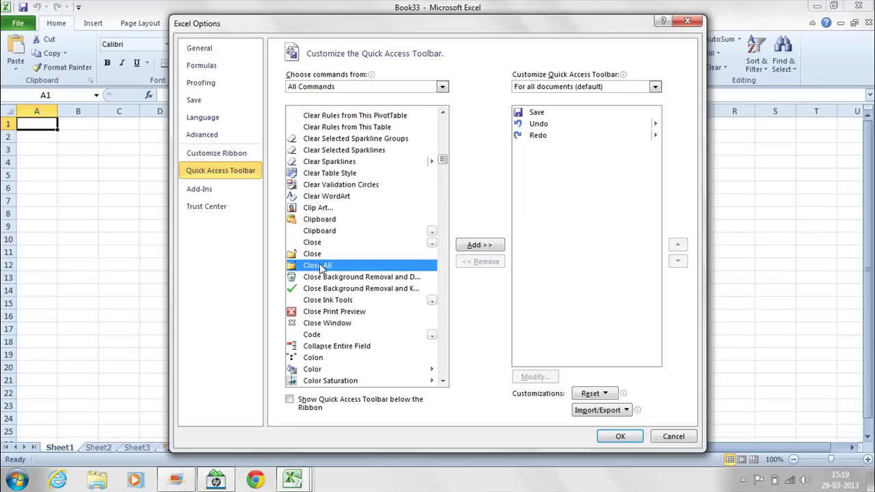
click(478, 246)
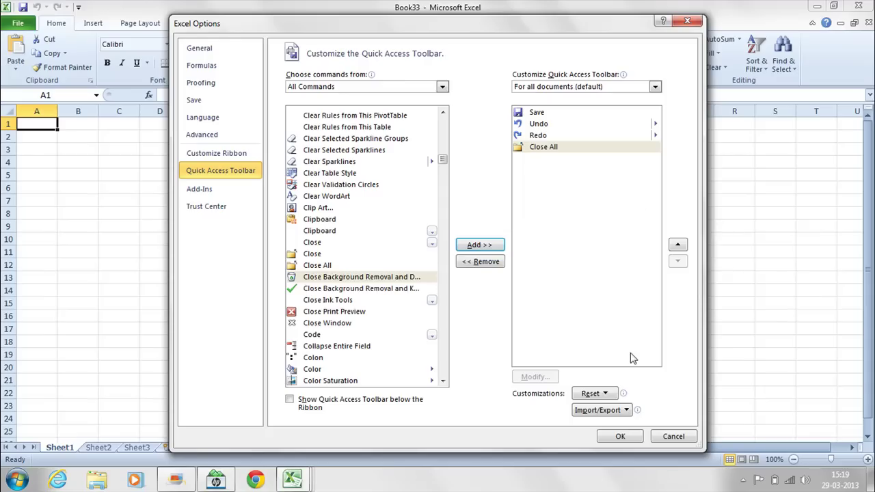
click(619, 438)
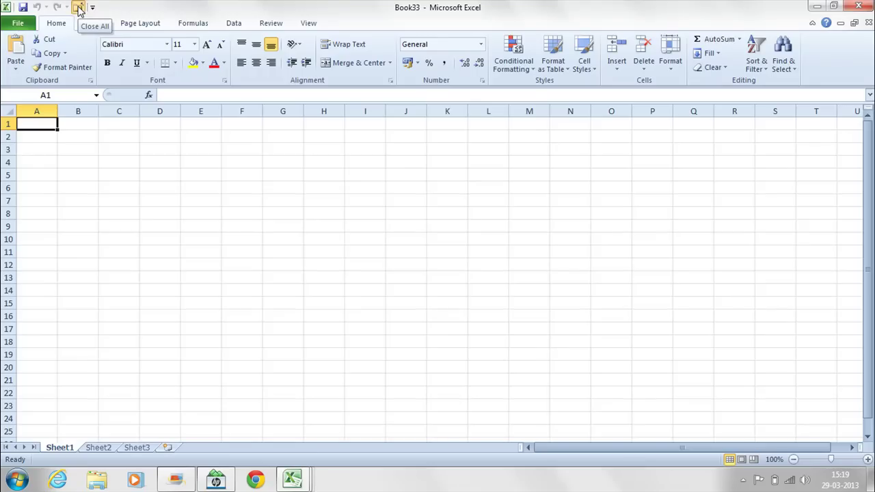
Close all open workbooks with the toolbar's Close All button, then start blank workbook Book34
click(78, 10)
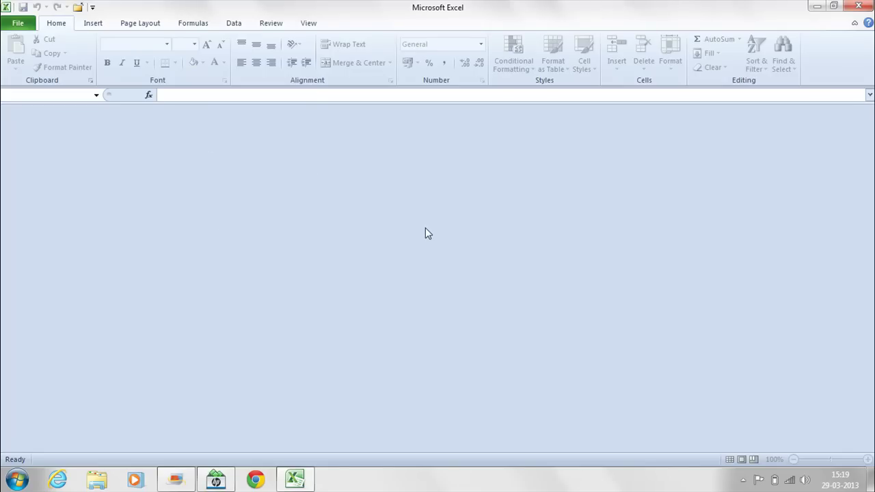
key(ctrl+n)
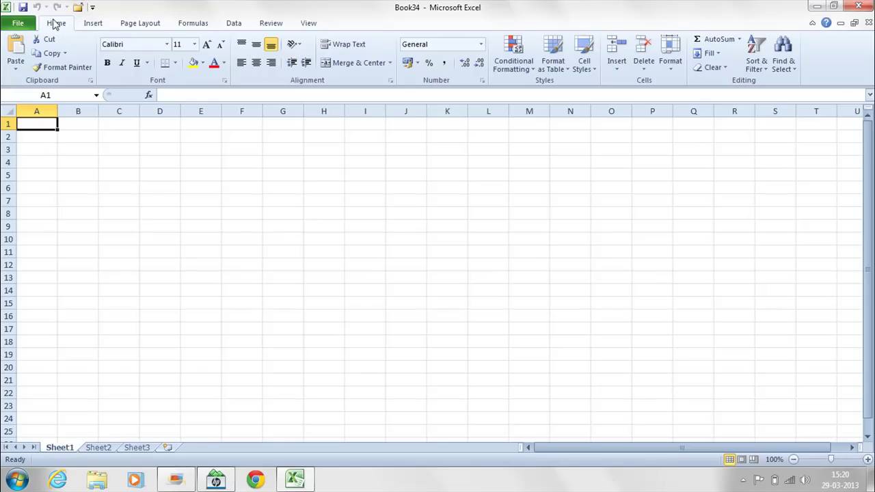
Open Excel Options at the Customize Ribbon page
click(92, 24)
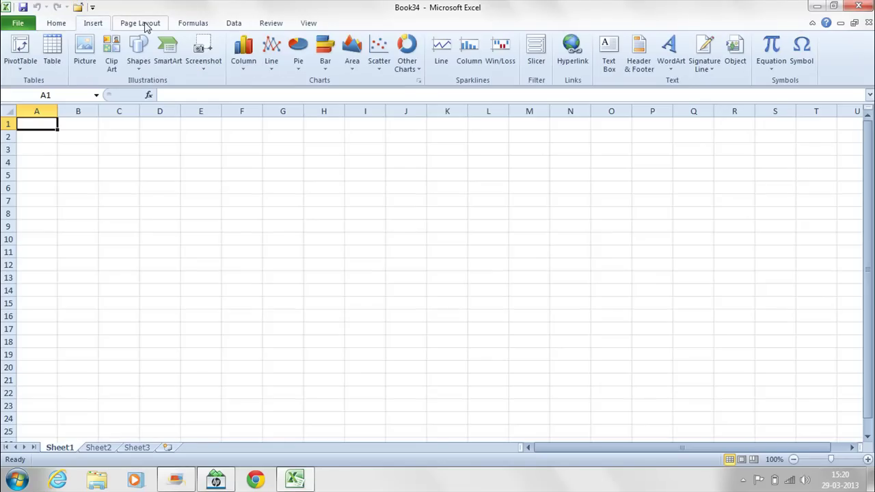
click(145, 26)
click(56, 24)
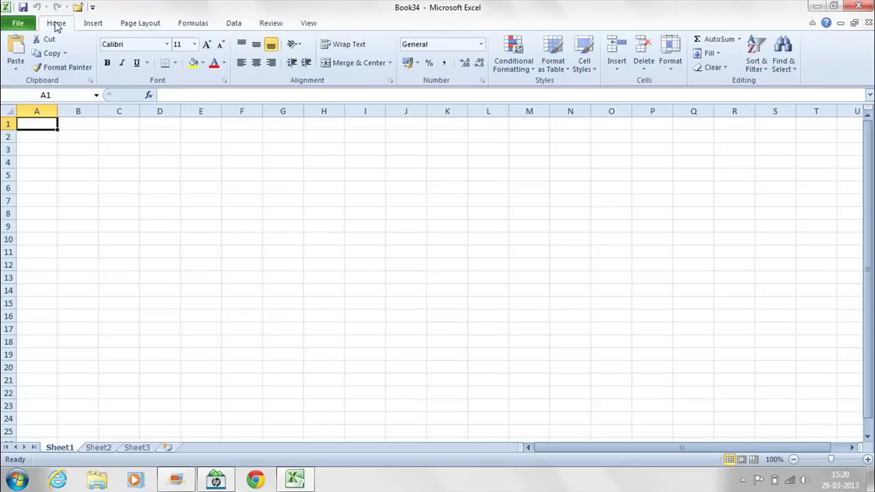
click(18, 23)
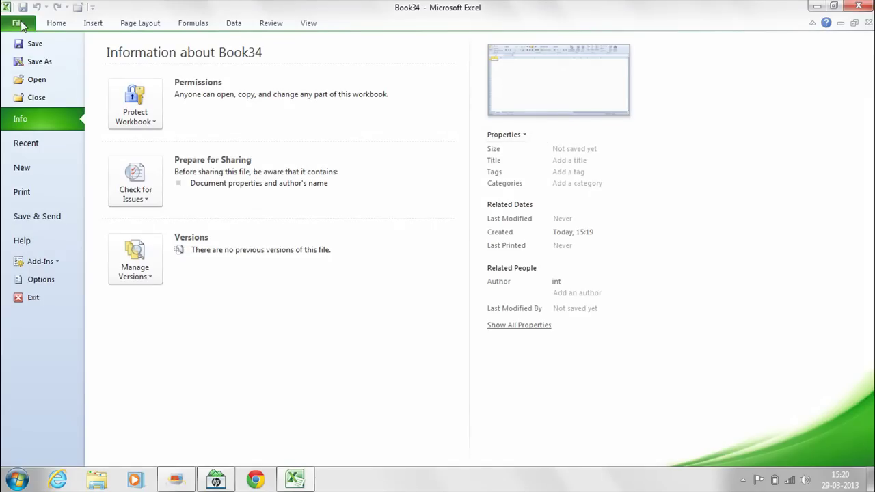
click(39, 281)
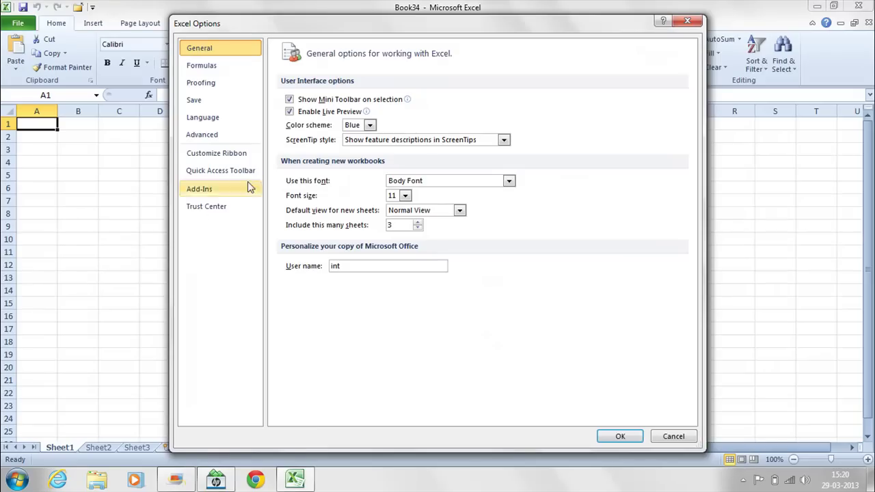
click(214, 176)
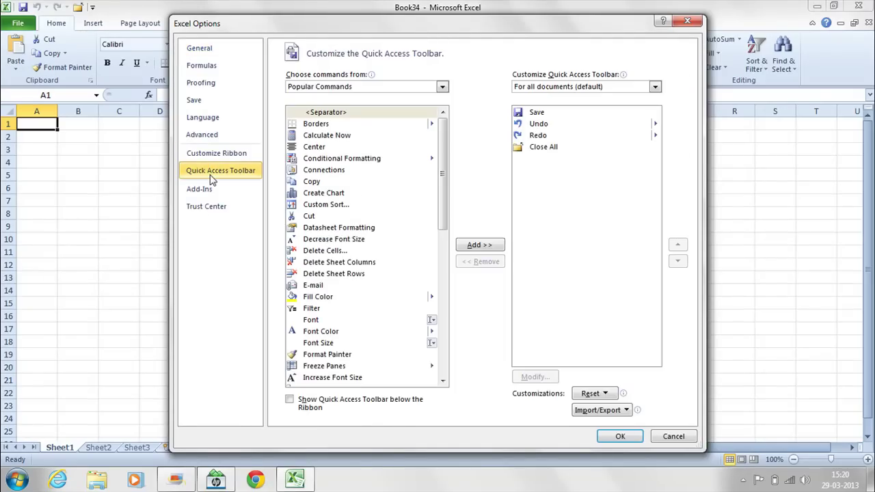
click(219, 154)
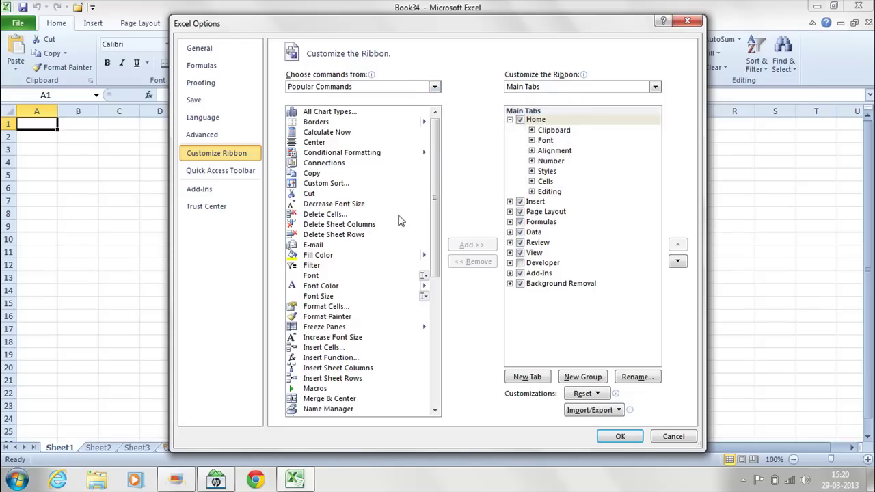
List All Commands and select Close All
click(435, 87)
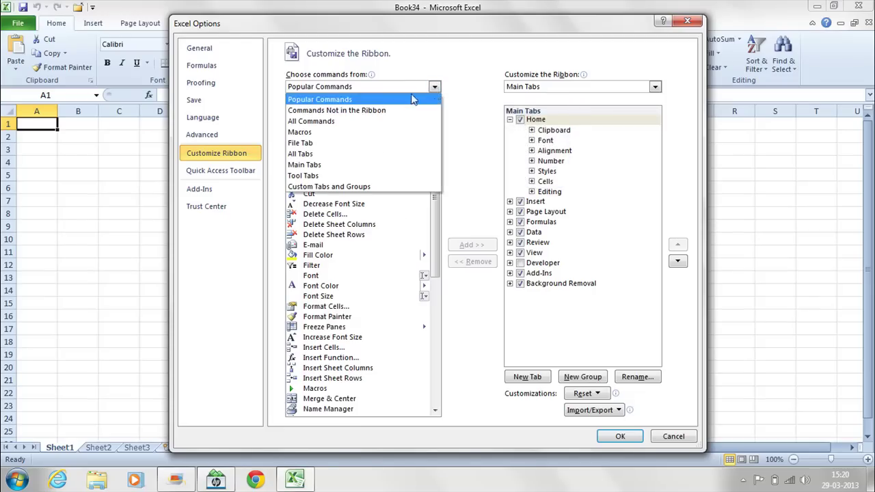
key(Escape)
key(Down)
key(Down)
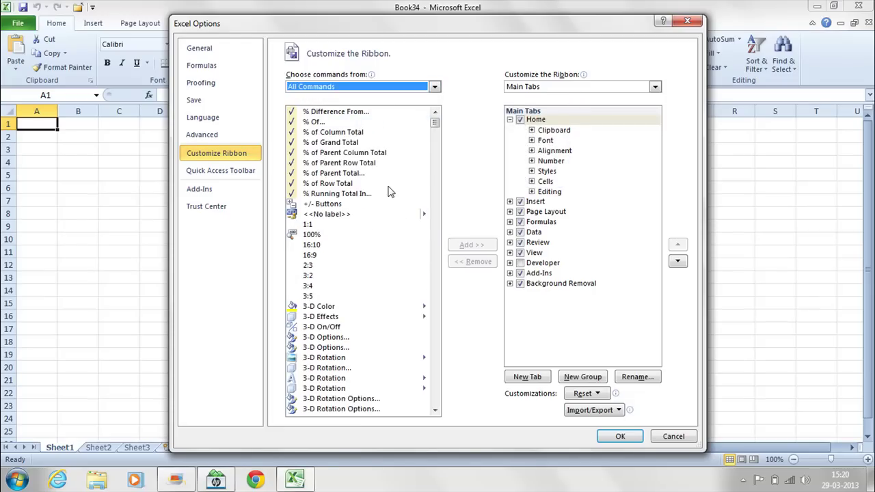
click(387, 186)
key(c)
key(Down)
key(Down)
key(Down)
key(Down)
key(Down)
key(Down)
key(Down)
key(Down)
key(Down)
key(Down)
key(Down)
key(Down)
key(Down)
key(Down)
key(Down)
key(Down)
key(Down)
key(Down)
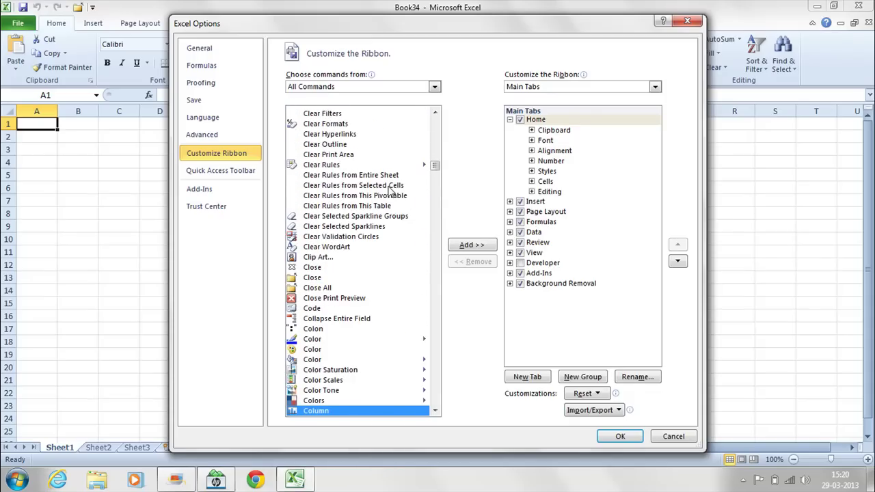
click(321, 290)
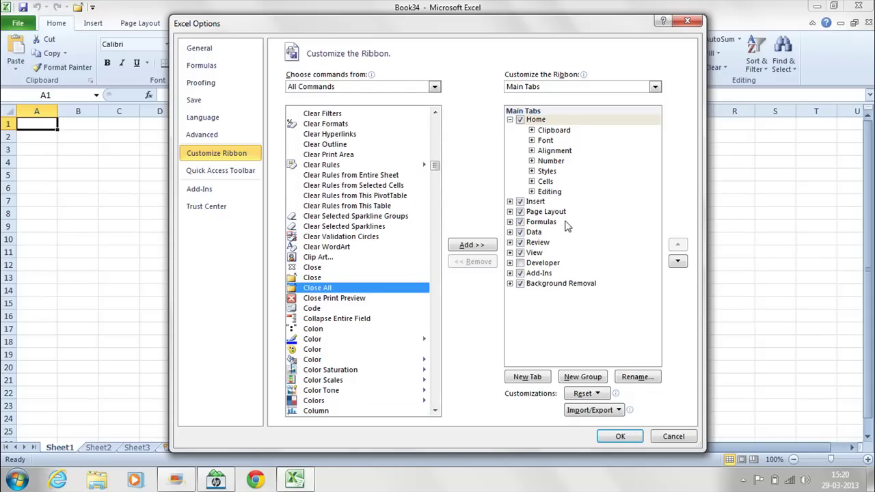
Select the Home tab under Main Tabs as the destination
click(542, 121)
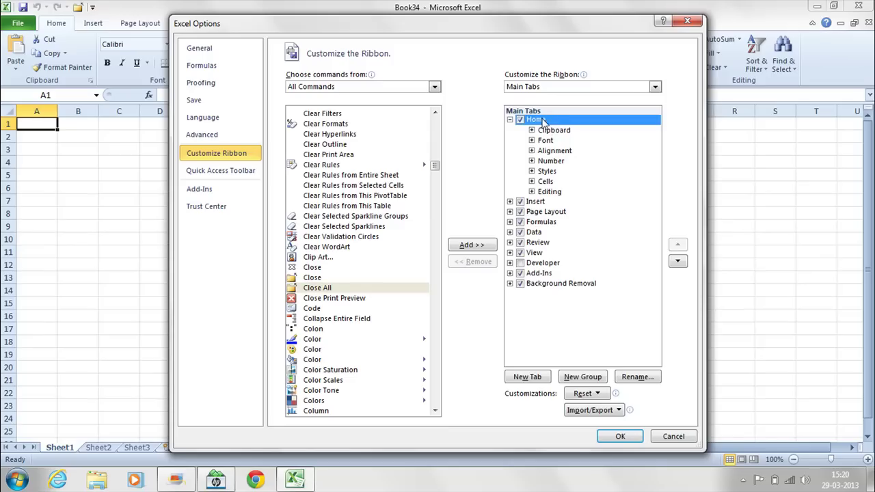
click(655, 87)
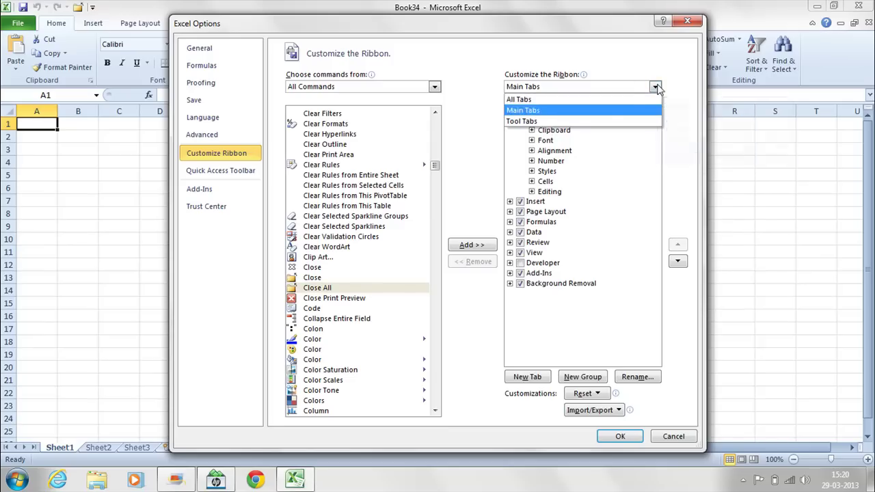
click(572, 112)
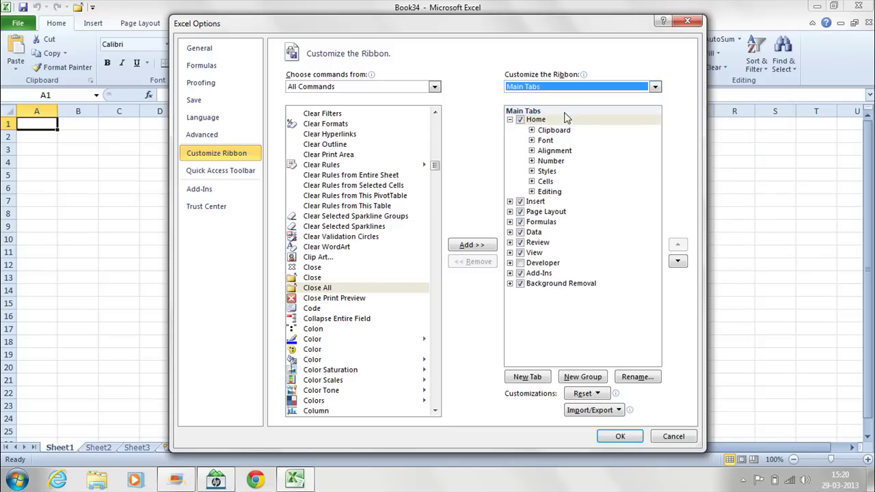
click(540, 121)
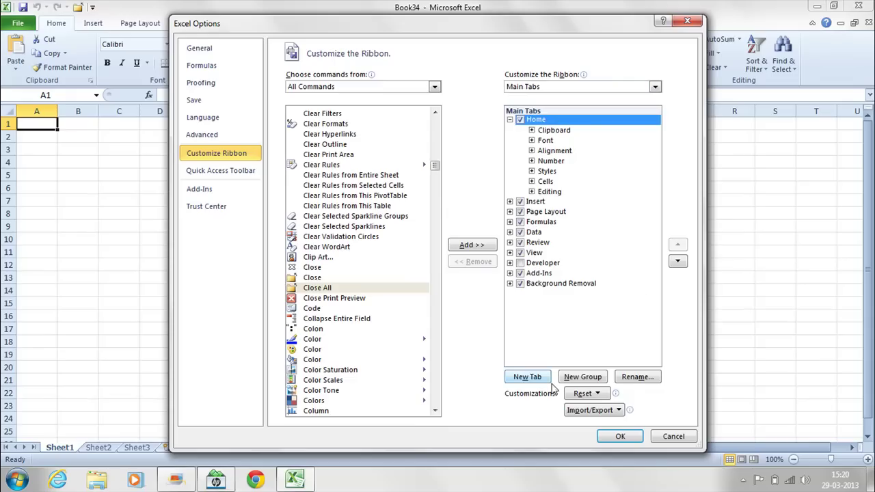
Create a New Group under Home, removing a mistakenly added Close All command
click(584, 380)
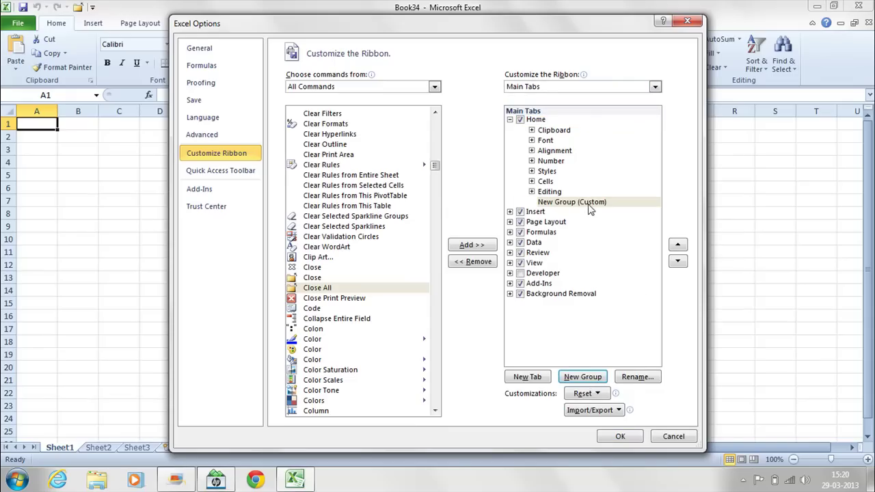
key(alt+a)
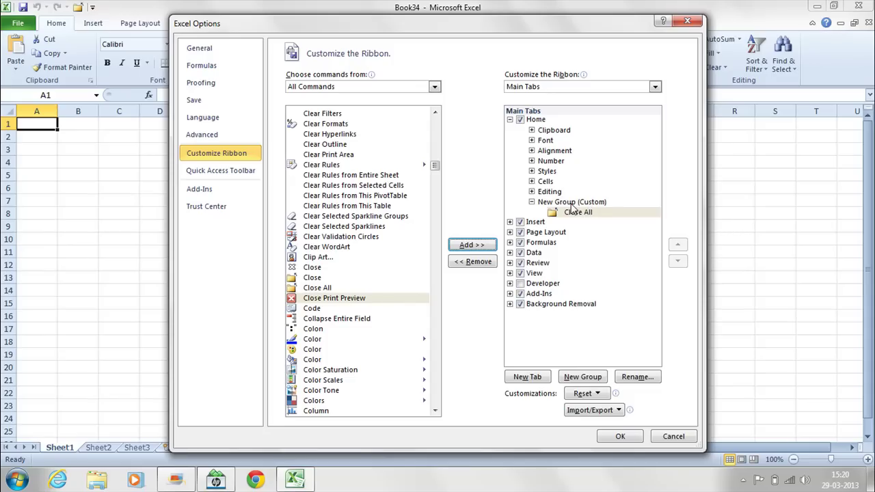
click(573, 204)
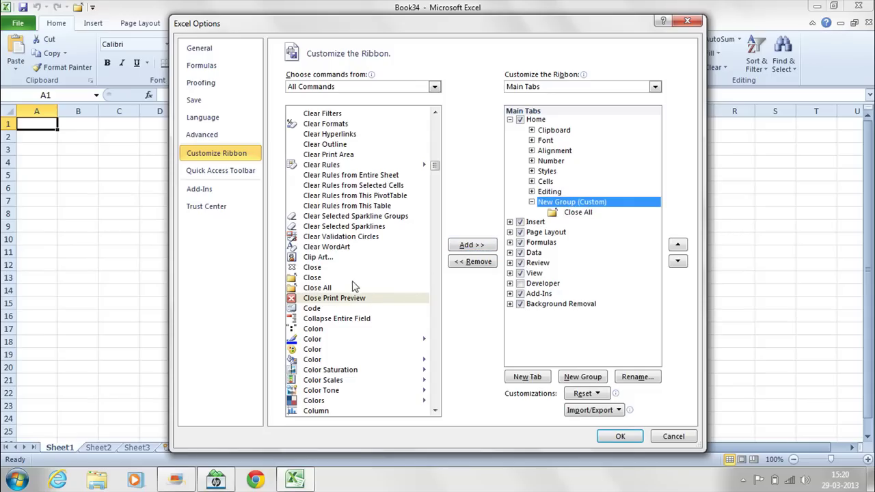
click(330, 298)
click(578, 213)
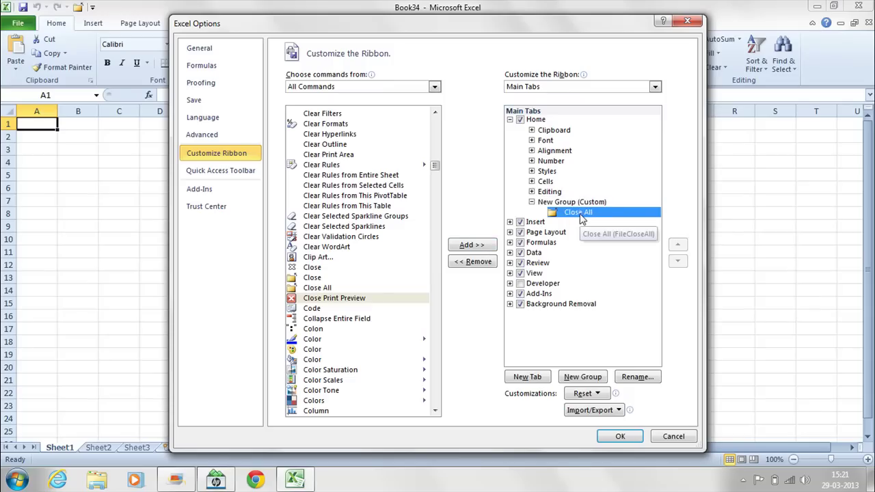
click(469, 264)
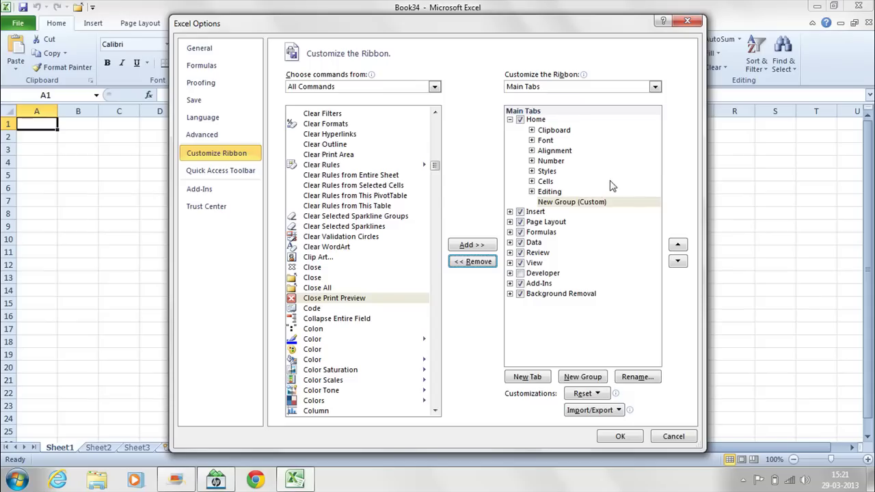
click(580, 203)
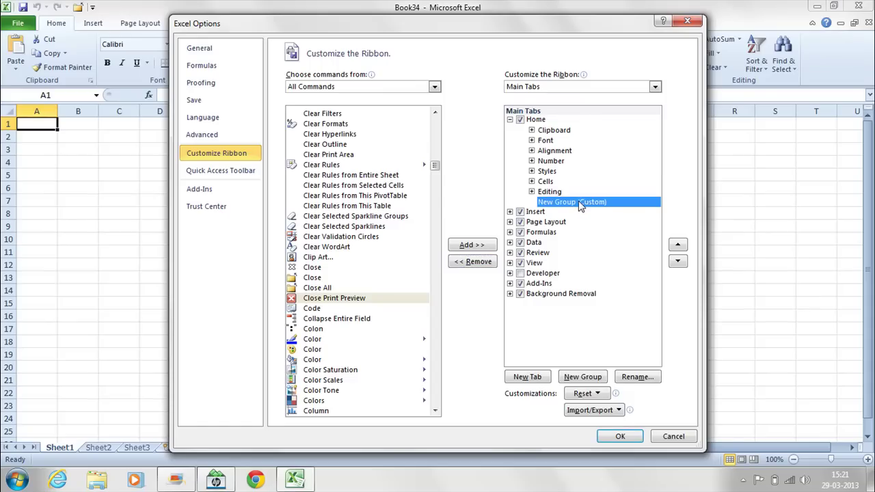
Try adding the plain Close command to the new group, then remove it
click(314, 277)
click(479, 246)
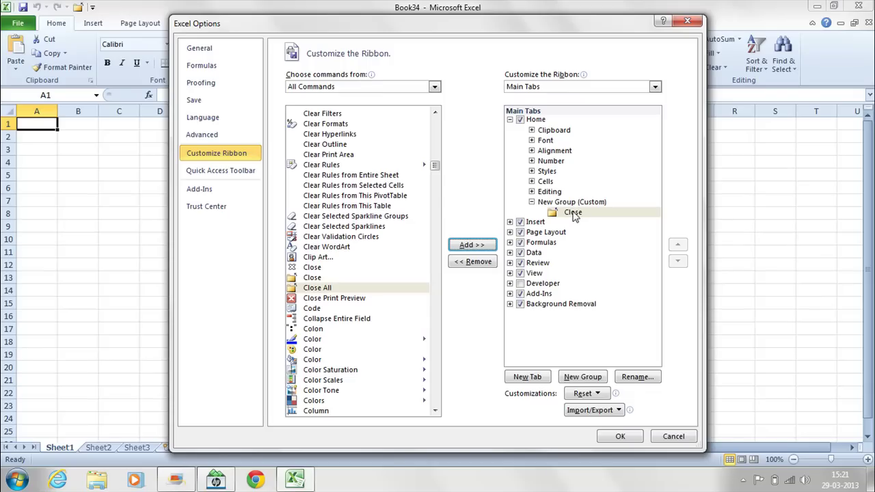
click(574, 213)
click(476, 264)
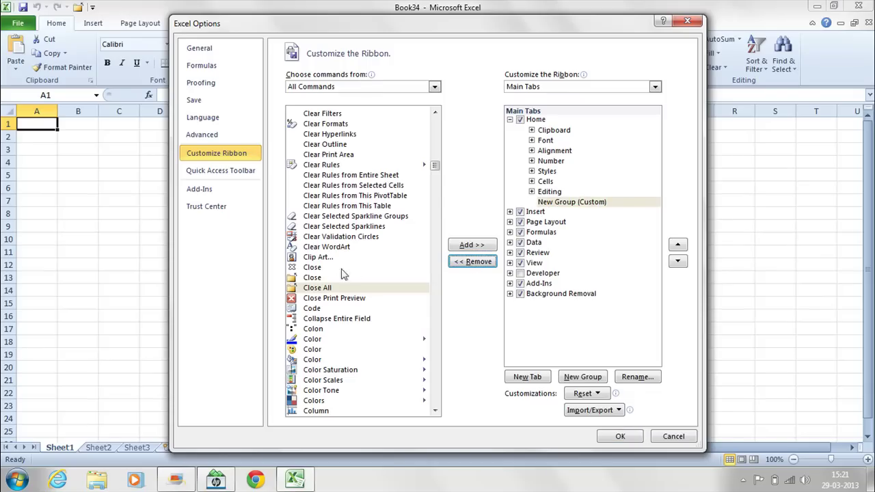
Add Close All to the new custom group and apply the ribbon changes
click(326, 288)
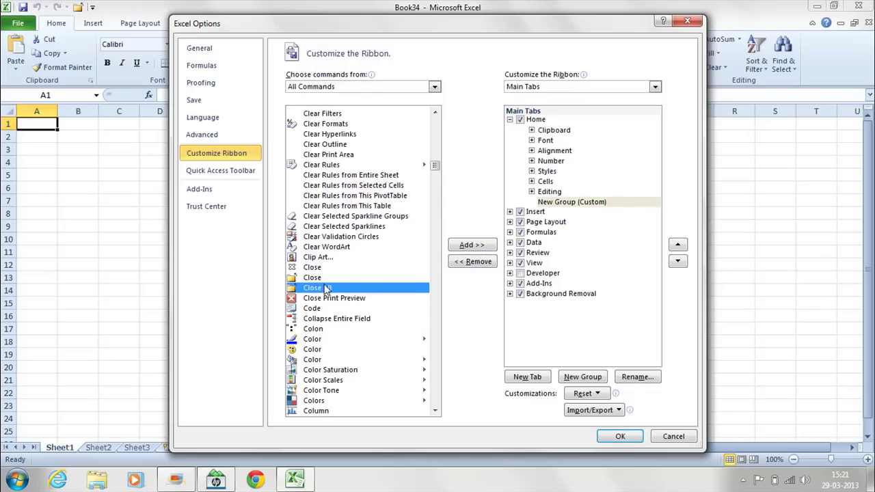
click(555, 202)
click(473, 245)
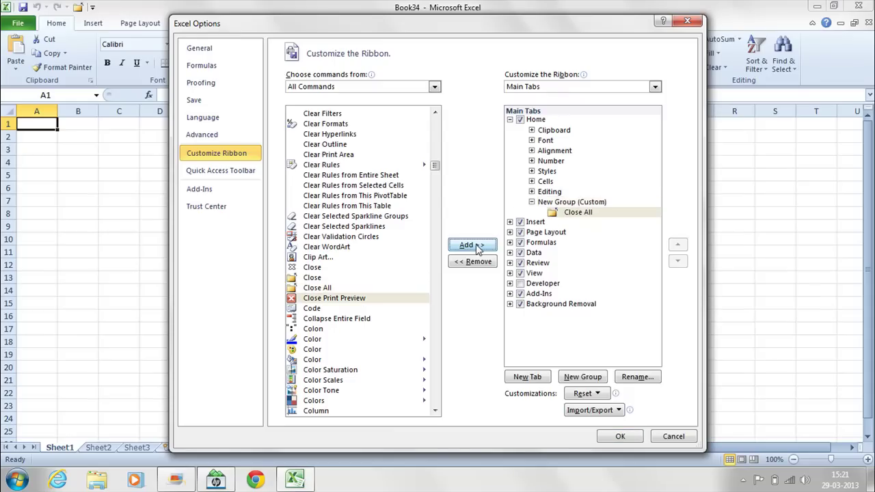
click(621, 437)
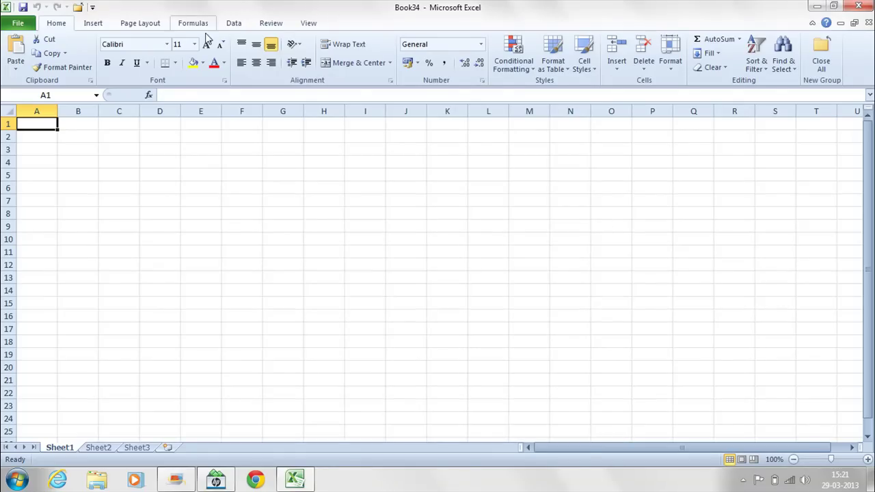
Close Book34 with the Home tab's new Close All button, then create blank workbook Book35
click(827, 61)
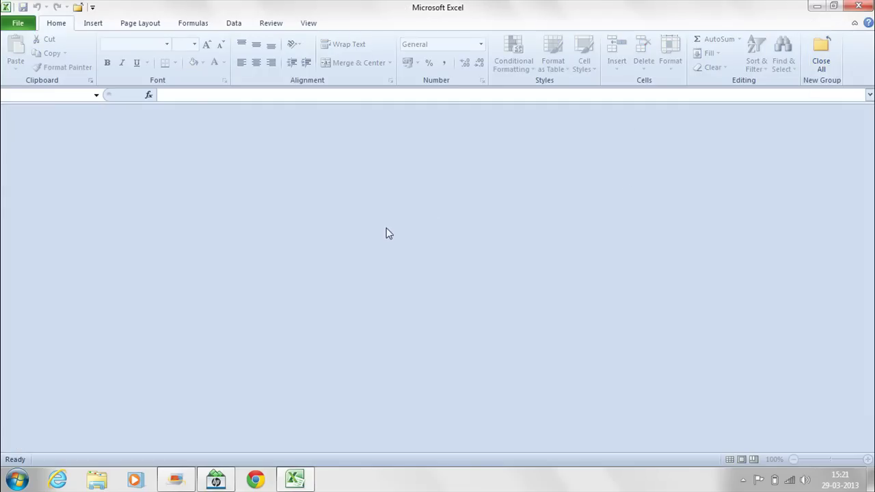
key(ctrl+n)
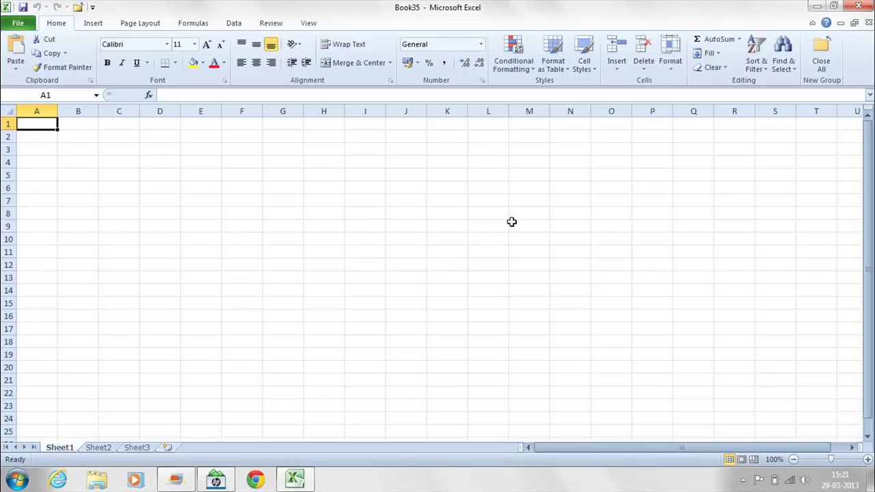